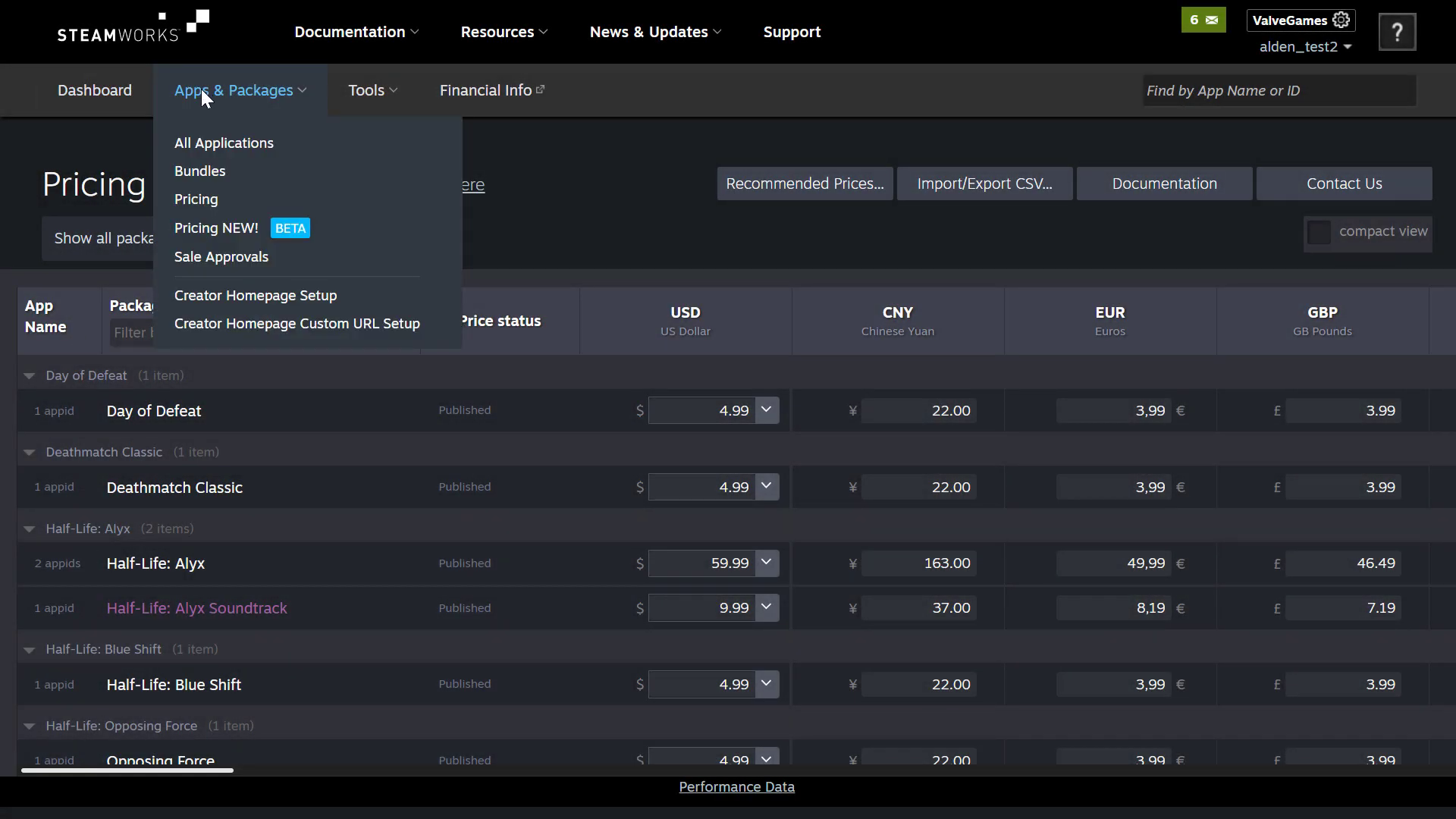
{"action": "left_click", "coordinate": [209, 229]}
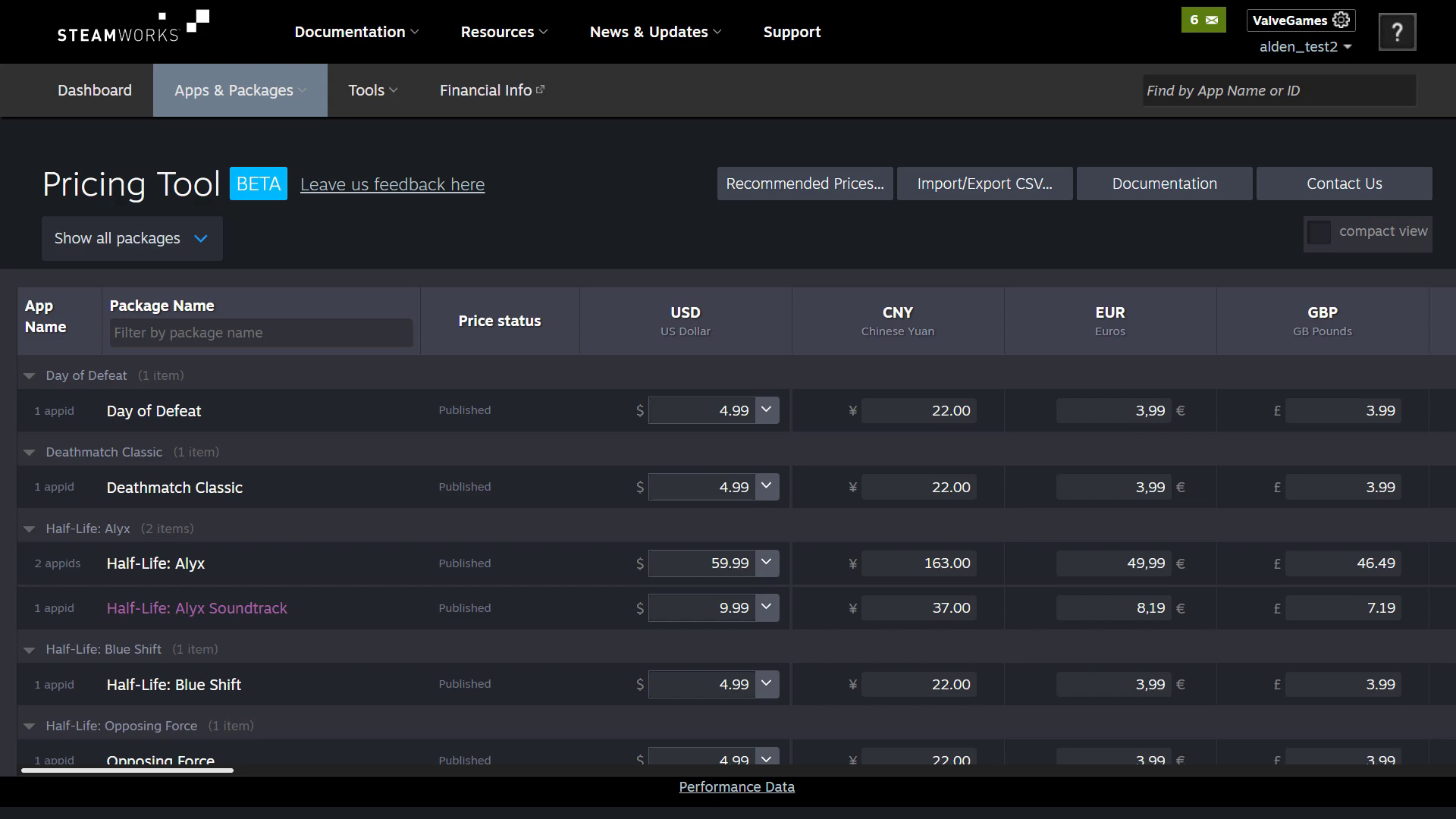
{"action": "left_click", "coordinate": [165, 333]}
{"action": "type", "text": "day of"}
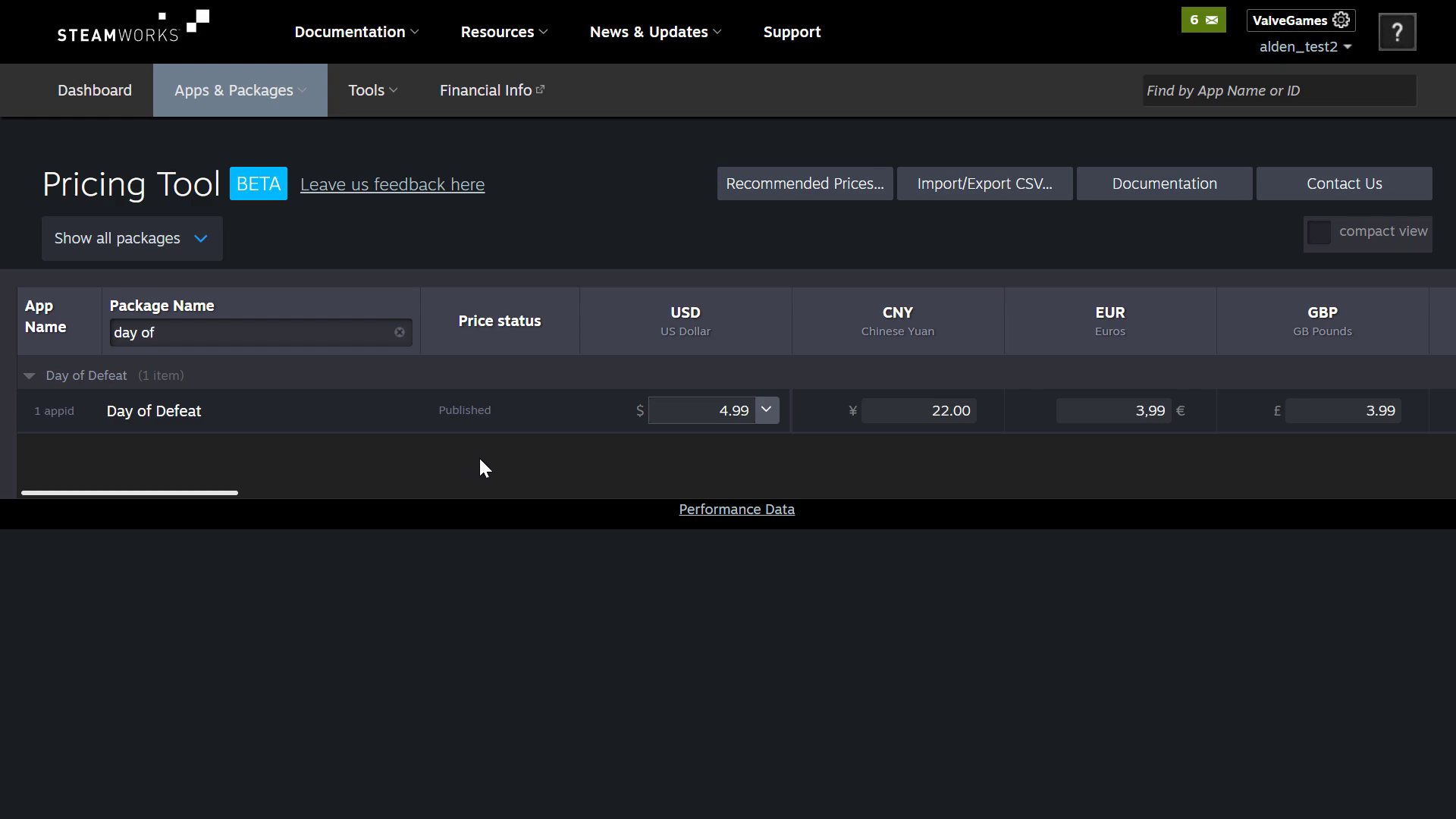
{"action": "left_click", "coordinate": [400, 335]}
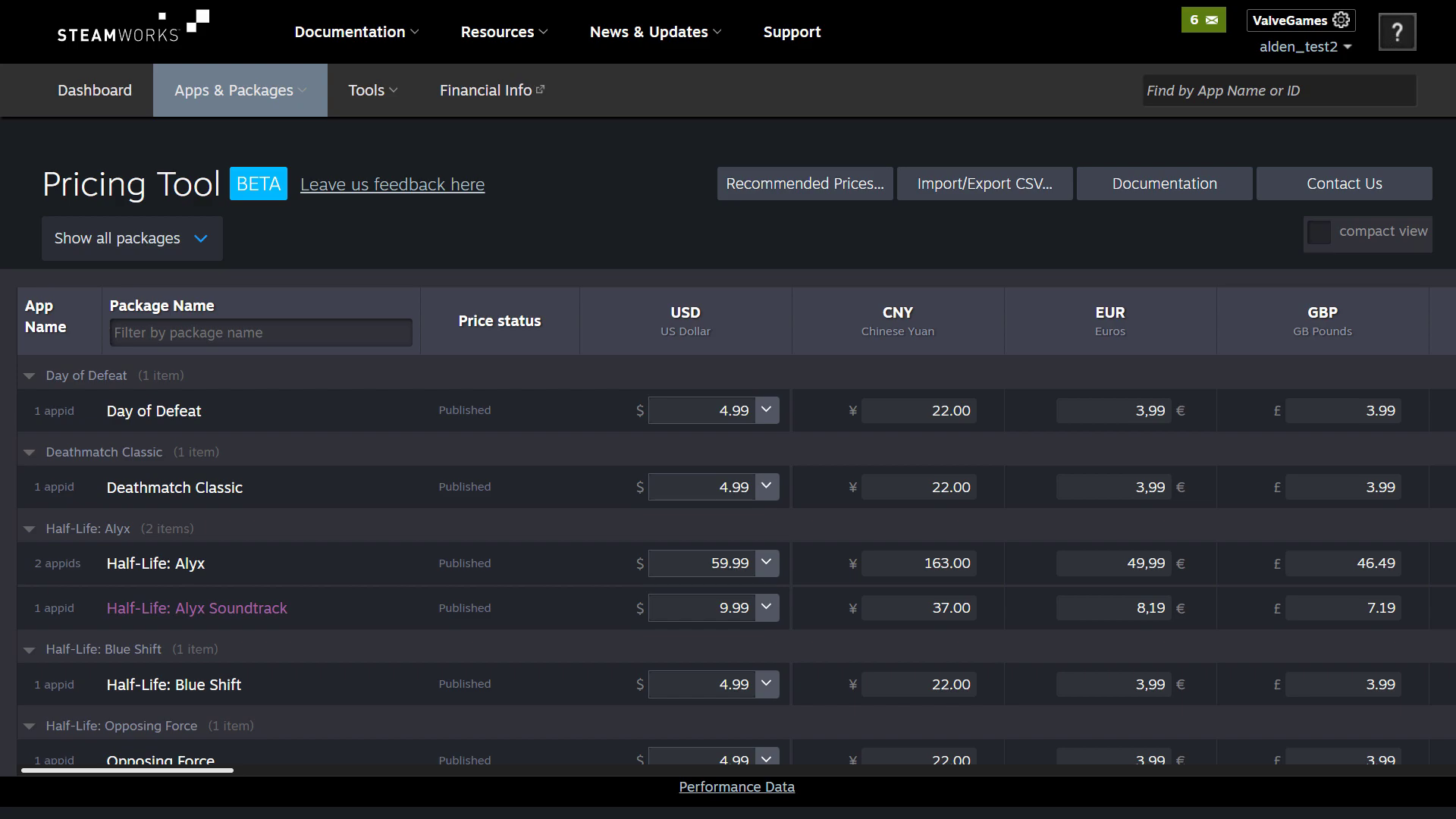
{"action": "left_click", "coordinate": [770, 410]}
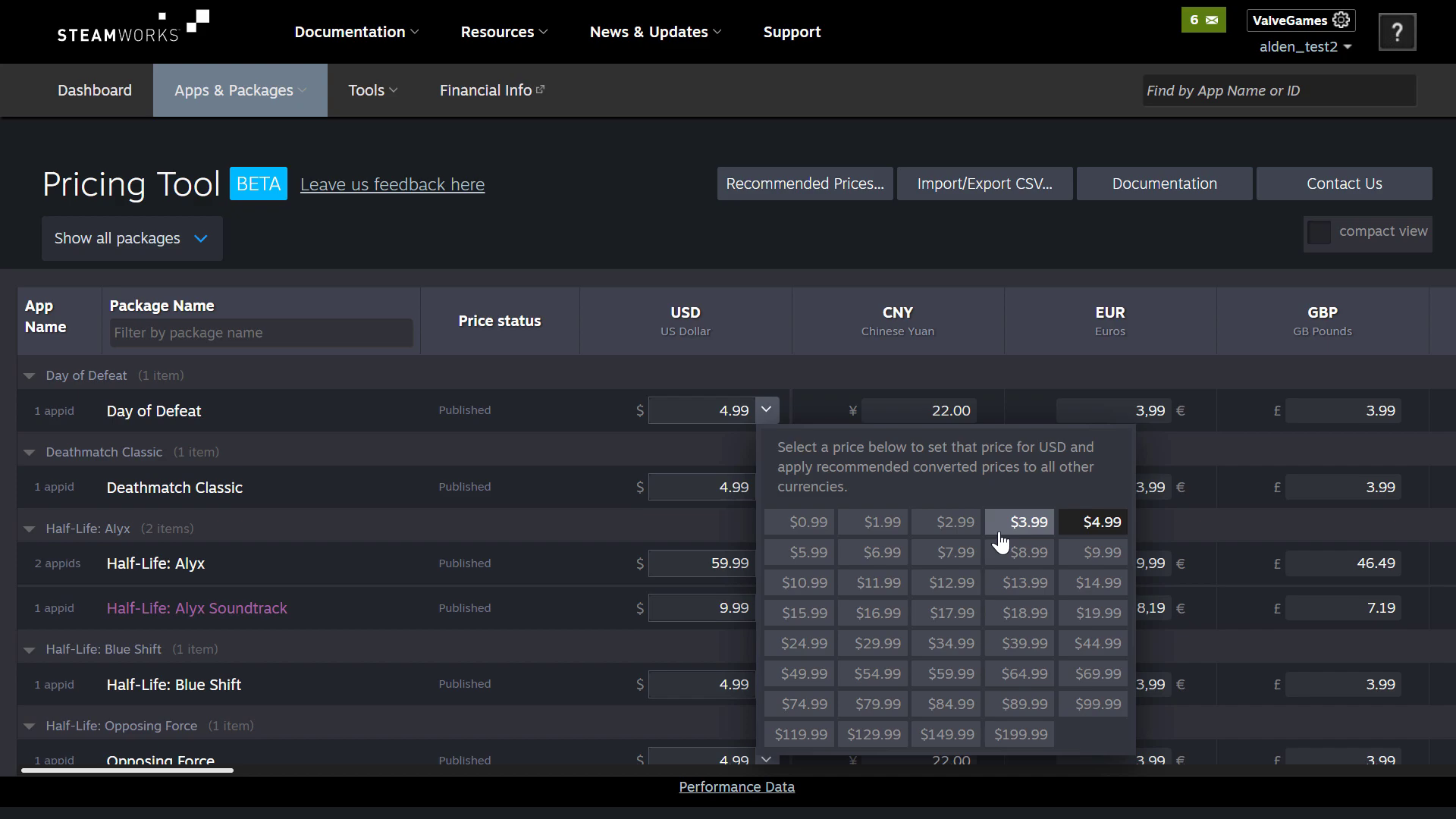
{"action": "left_click", "coordinate": [1001, 534]}
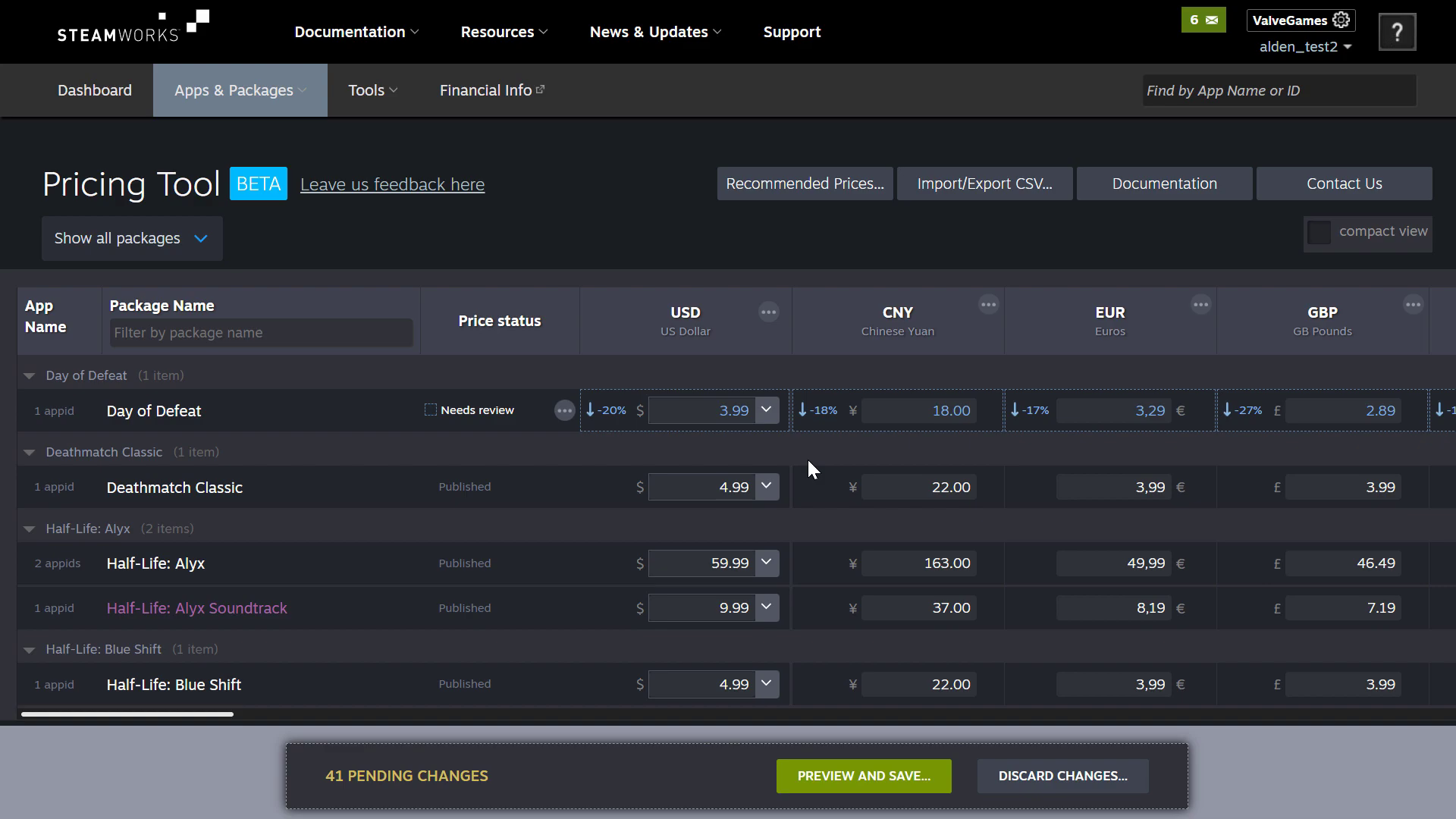
{"action": "left_click", "coordinate": [1043, 785]}
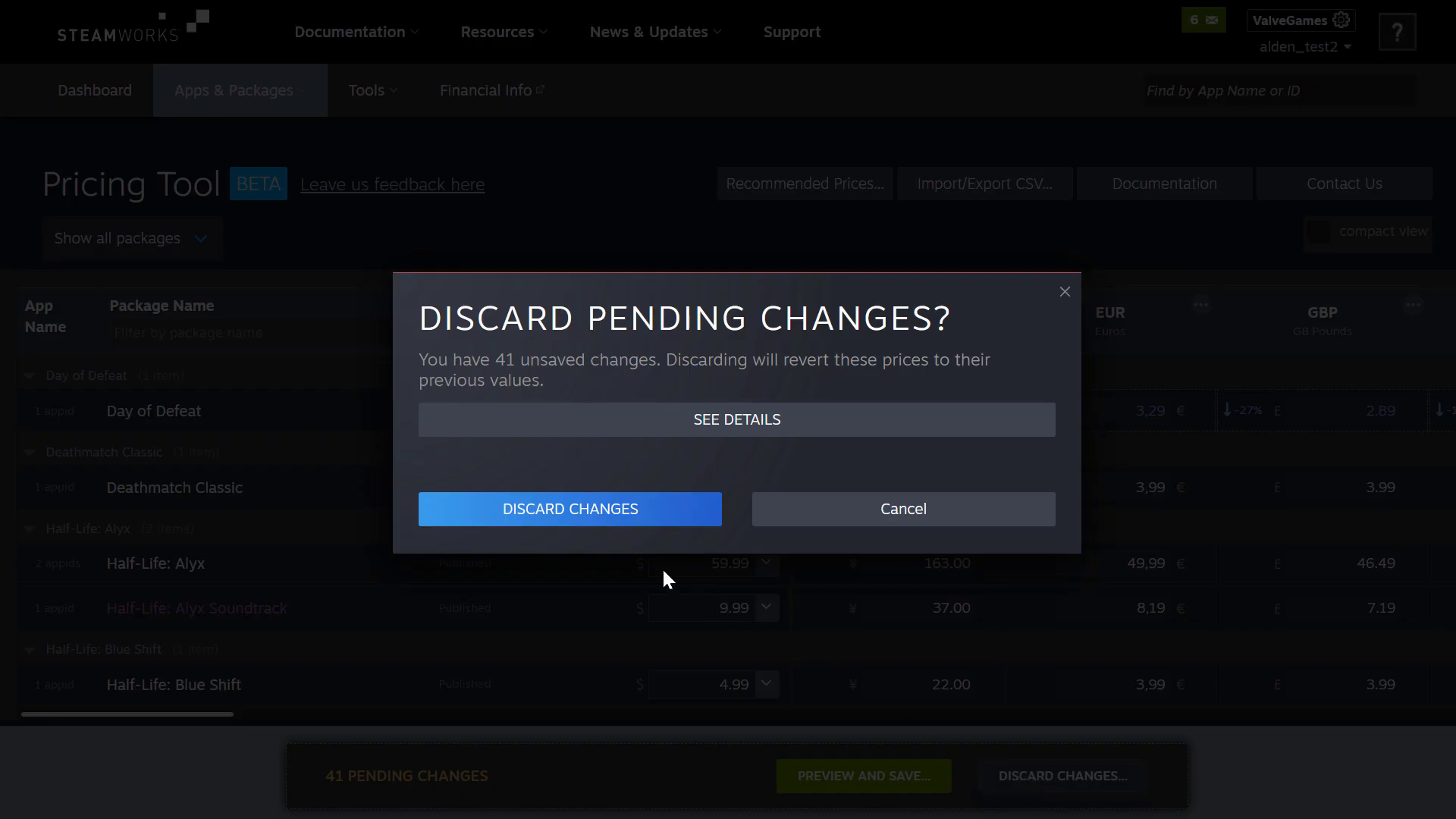
{"action": "left_click", "coordinate": [655, 514]}
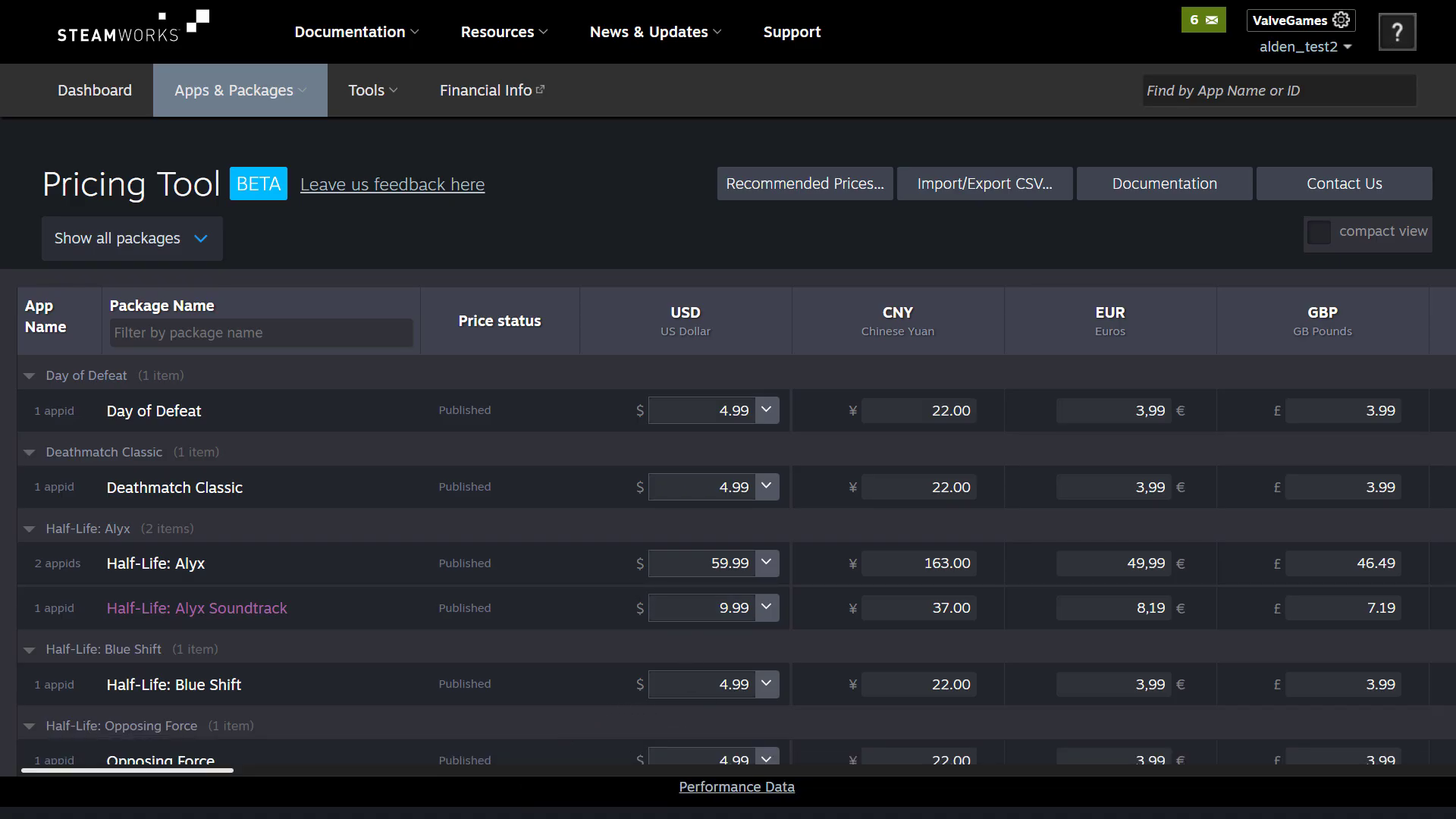
Step: Change the Day of Defeat USD price to 4.79, a pending 4% decrease
{"action": "double_click", "coordinate": [735, 410]}
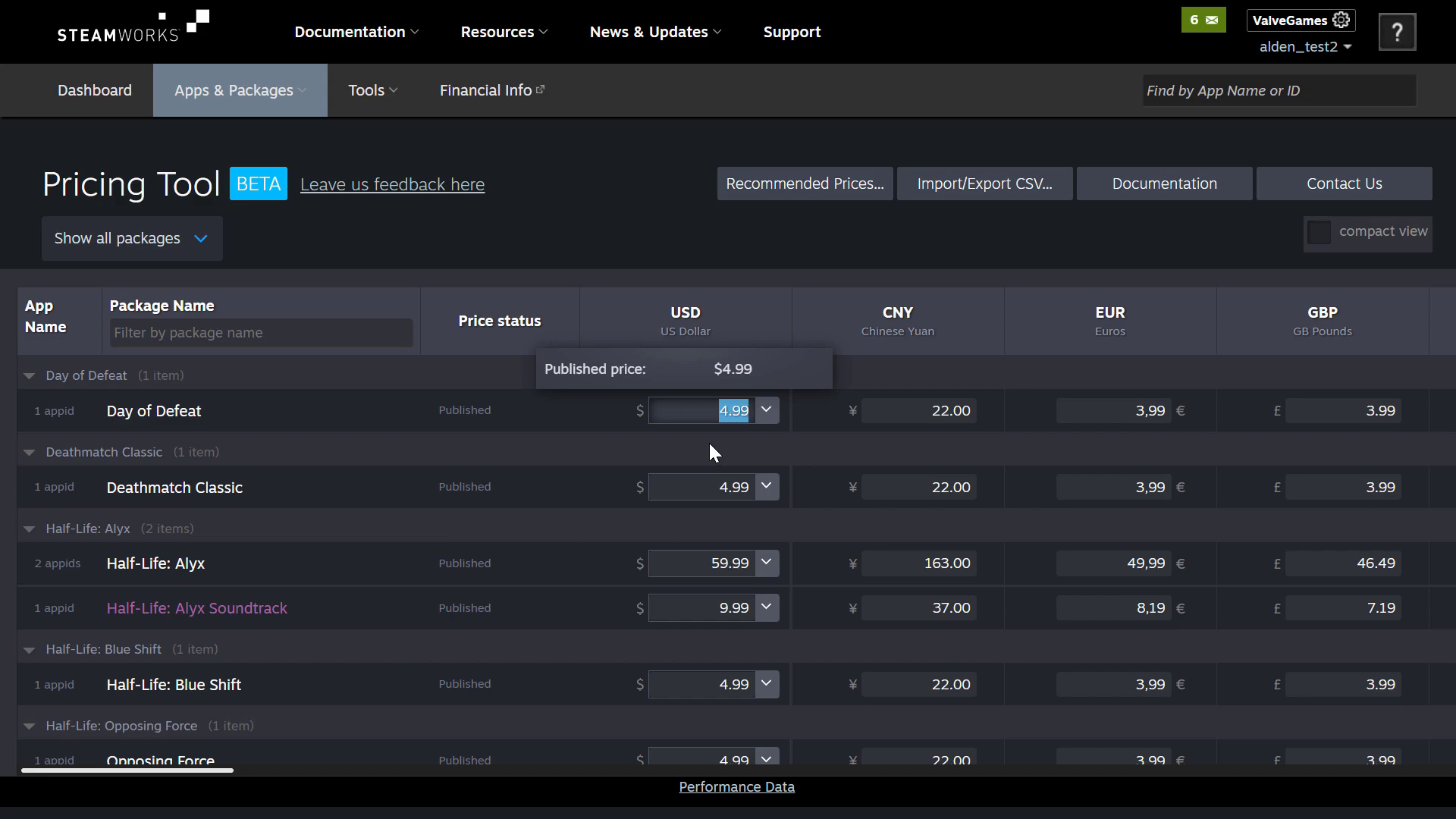
{"action": "type", "text": "0.04"}
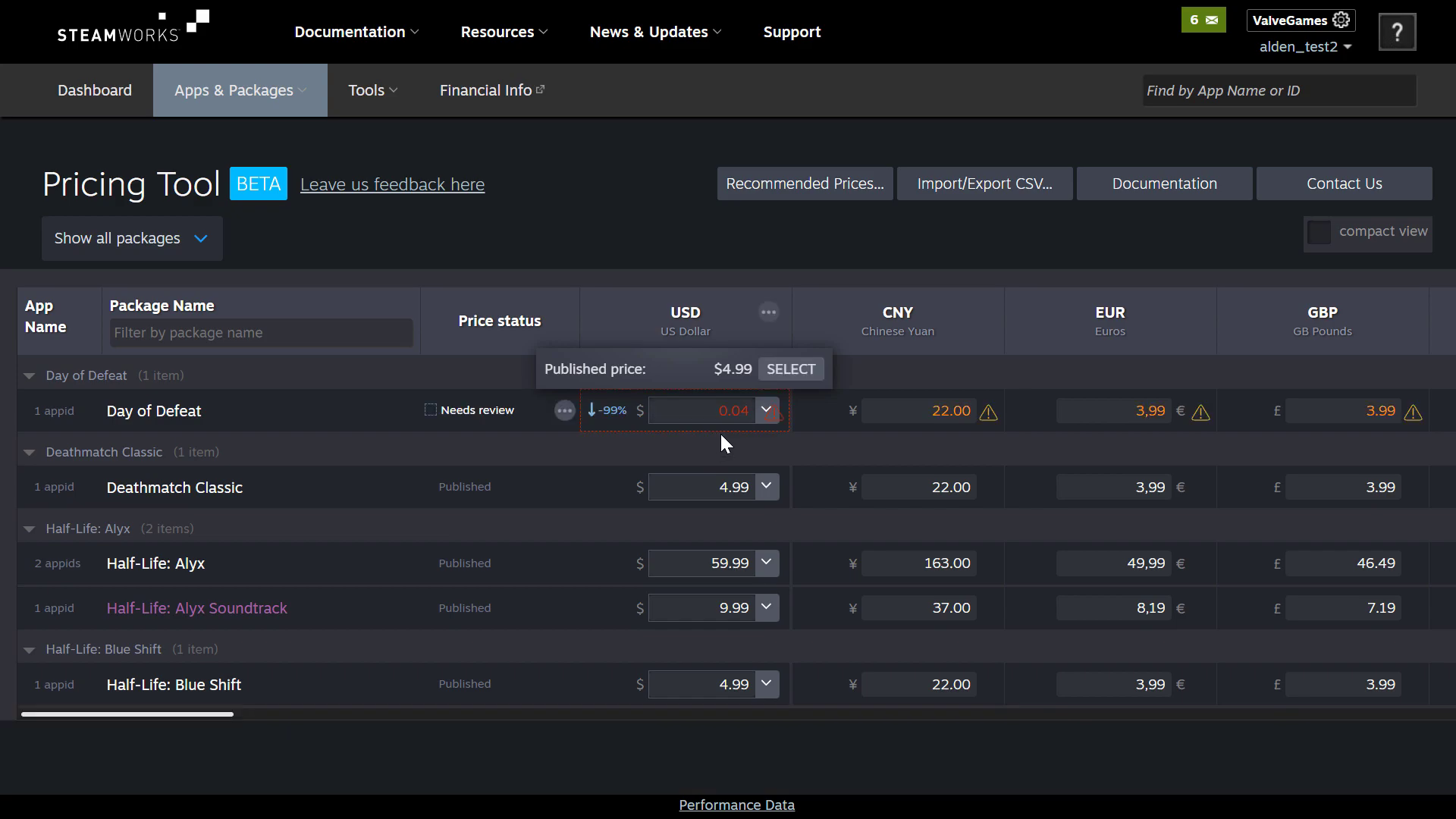
{"action": "double_click", "coordinate": [738, 411]}
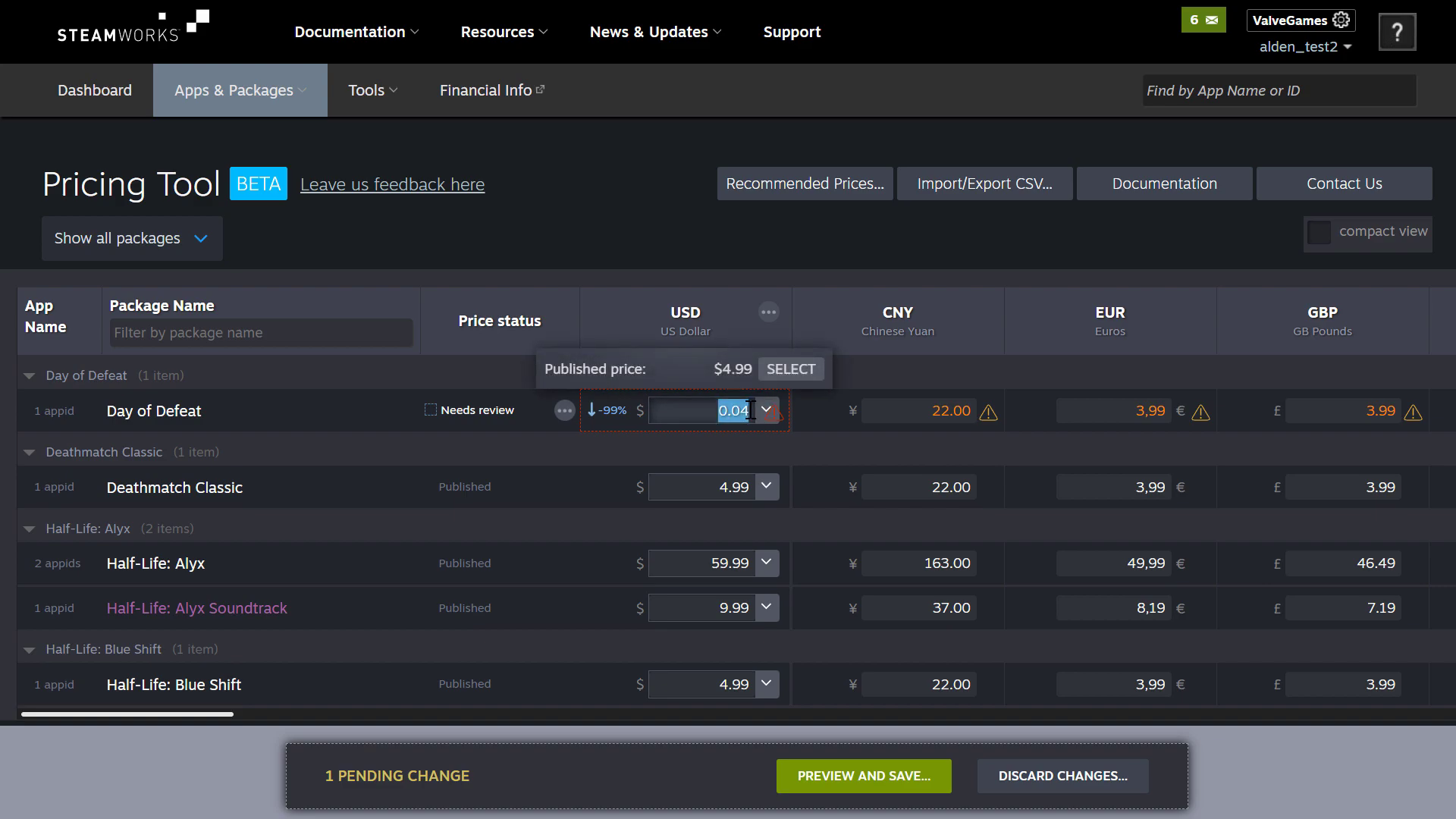
{"action": "left_click", "coordinate": [751, 410]}
{"action": "double_click", "coordinate": [737, 411]}
{"action": "type", "text": "0.47"}
{"action": "type", "text": "9"}
{"action": "left_click", "coordinate": [717, 461]}
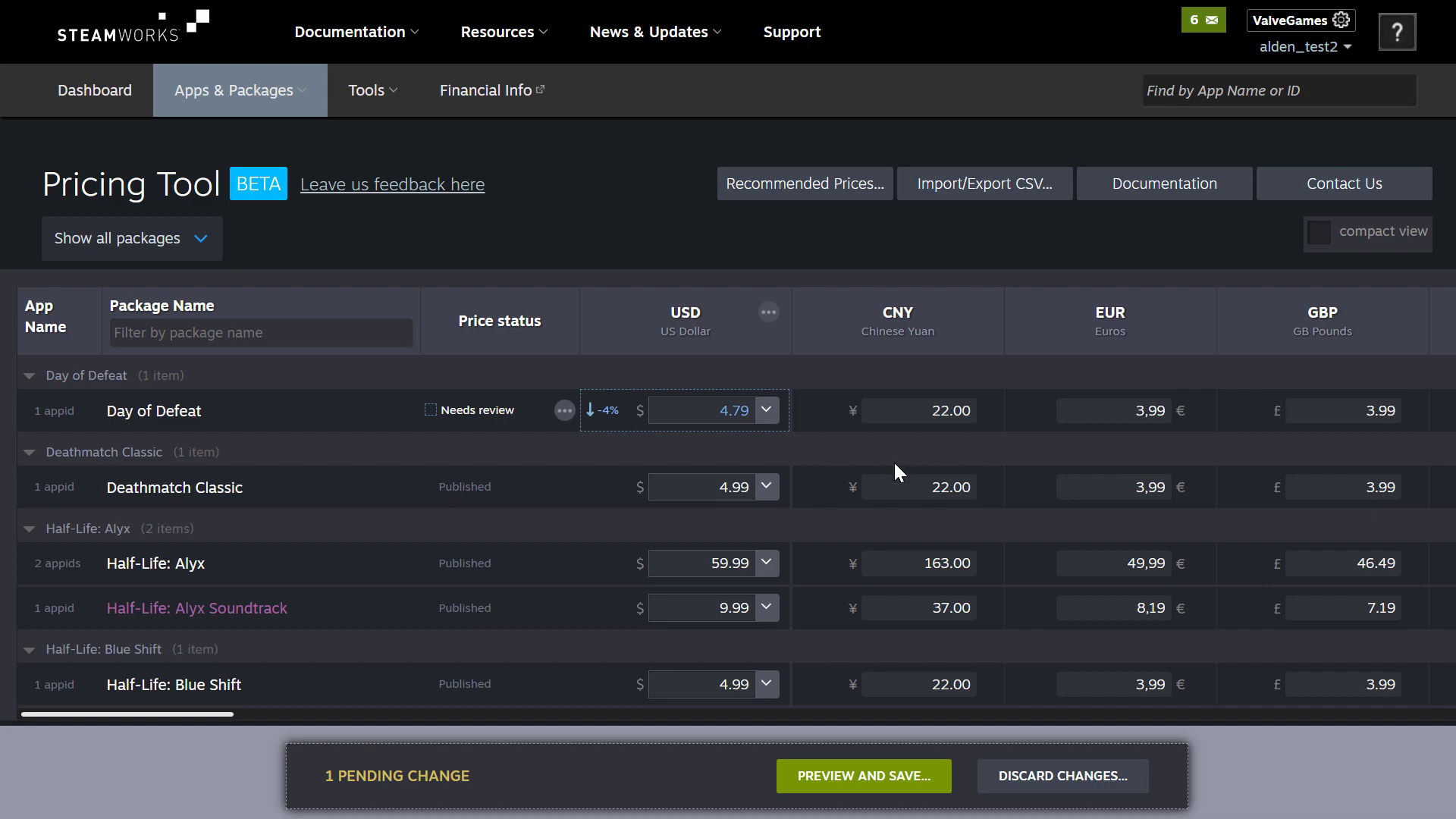
Step: Accept the recommended 21.12 CNY price for Day of Defeat and open the Recommended Prices explanation
{"action": "left_click", "coordinate": [945, 411]}
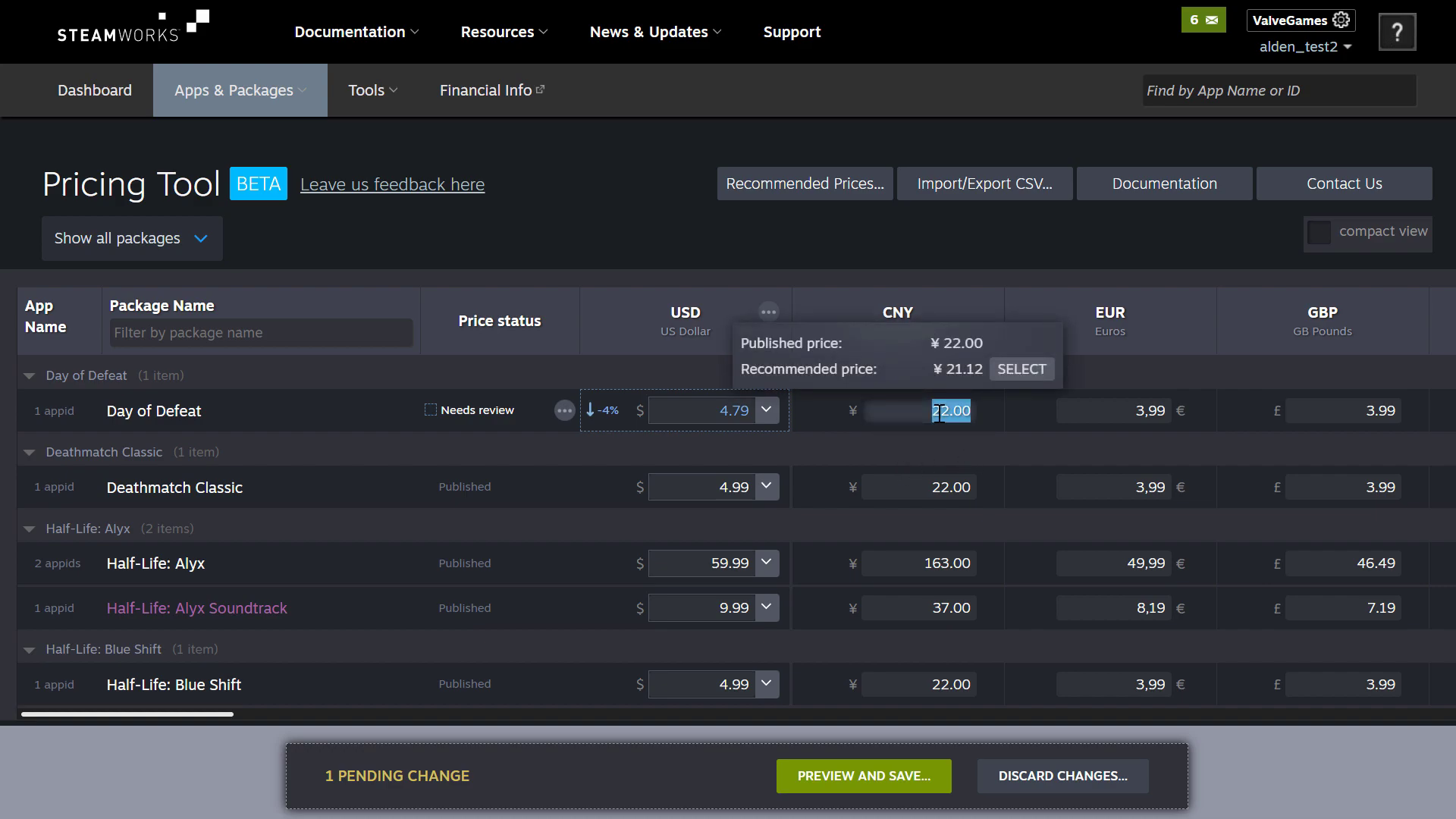
{"action": "left_click", "coordinate": [1021, 369]}
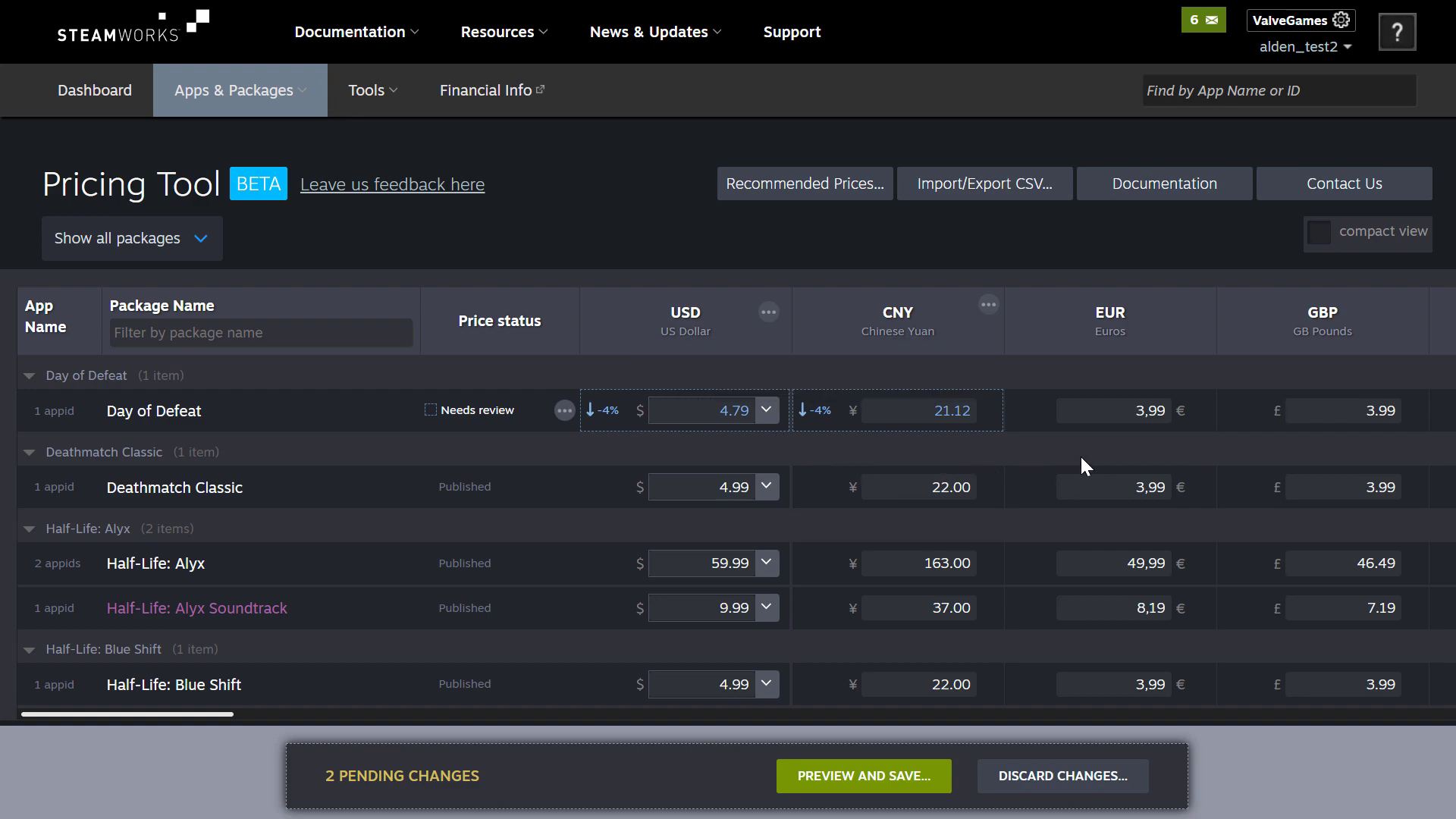
{"action": "left_click", "coordinate": [842, 183]}
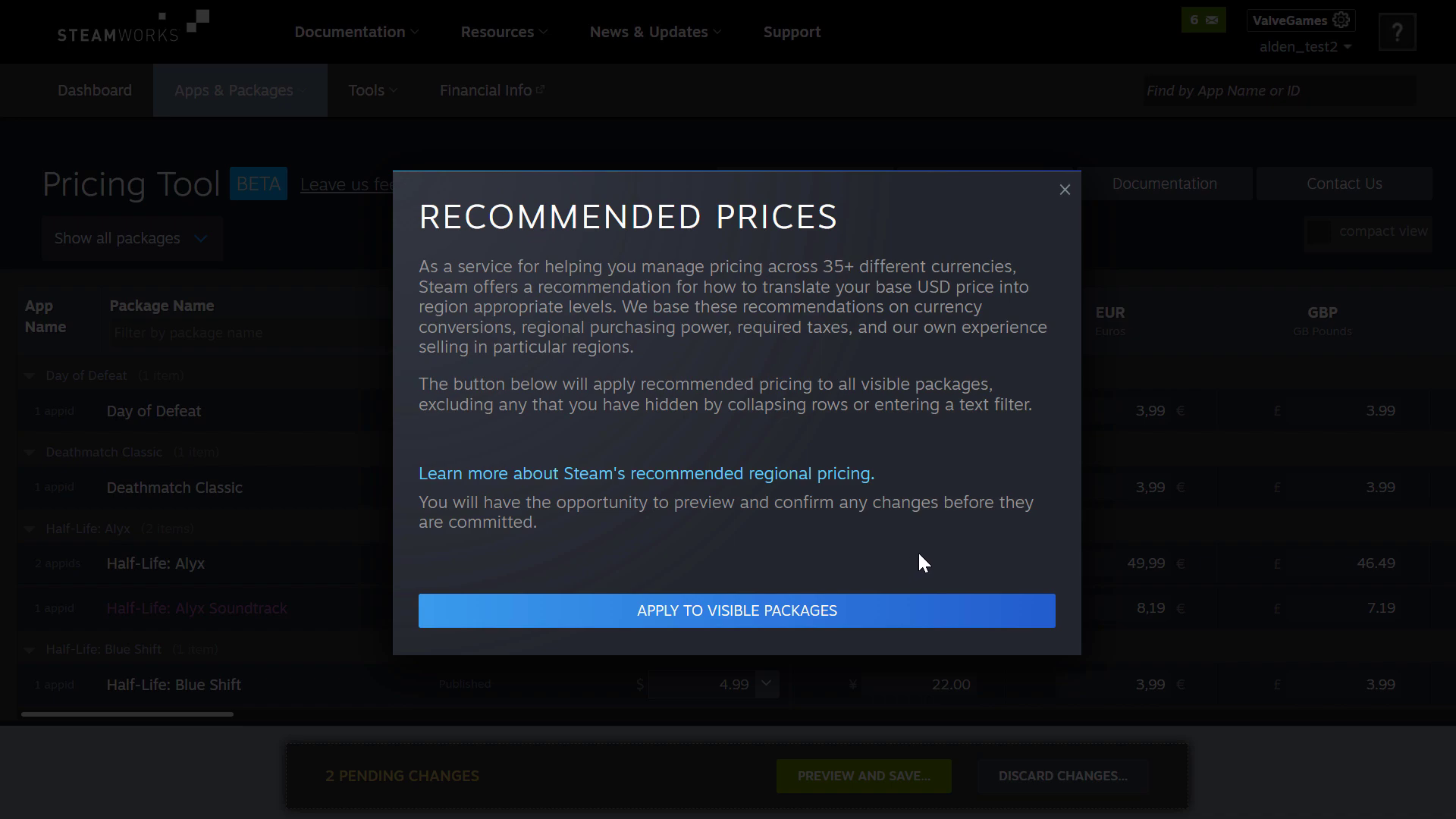
Step: Filter packages by 'day of' and apply recommended prices to the visible package, totaling 42 pending changes
{"action": "left_click", "coordinate": [1065, 194]}
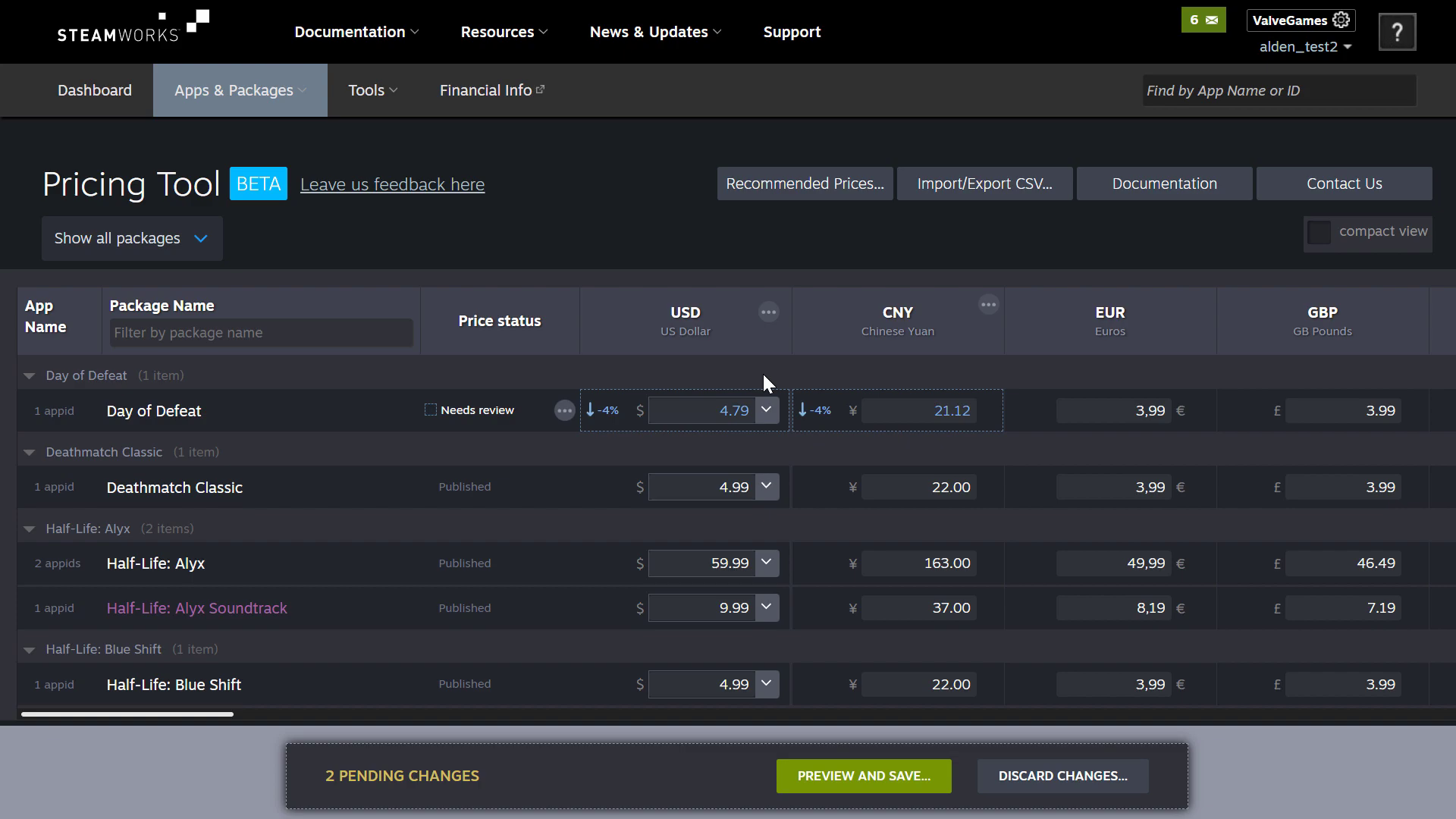
{"action": "left_click", "coordinate": [302, 334]}
{"action": "type", "text": "day of"}
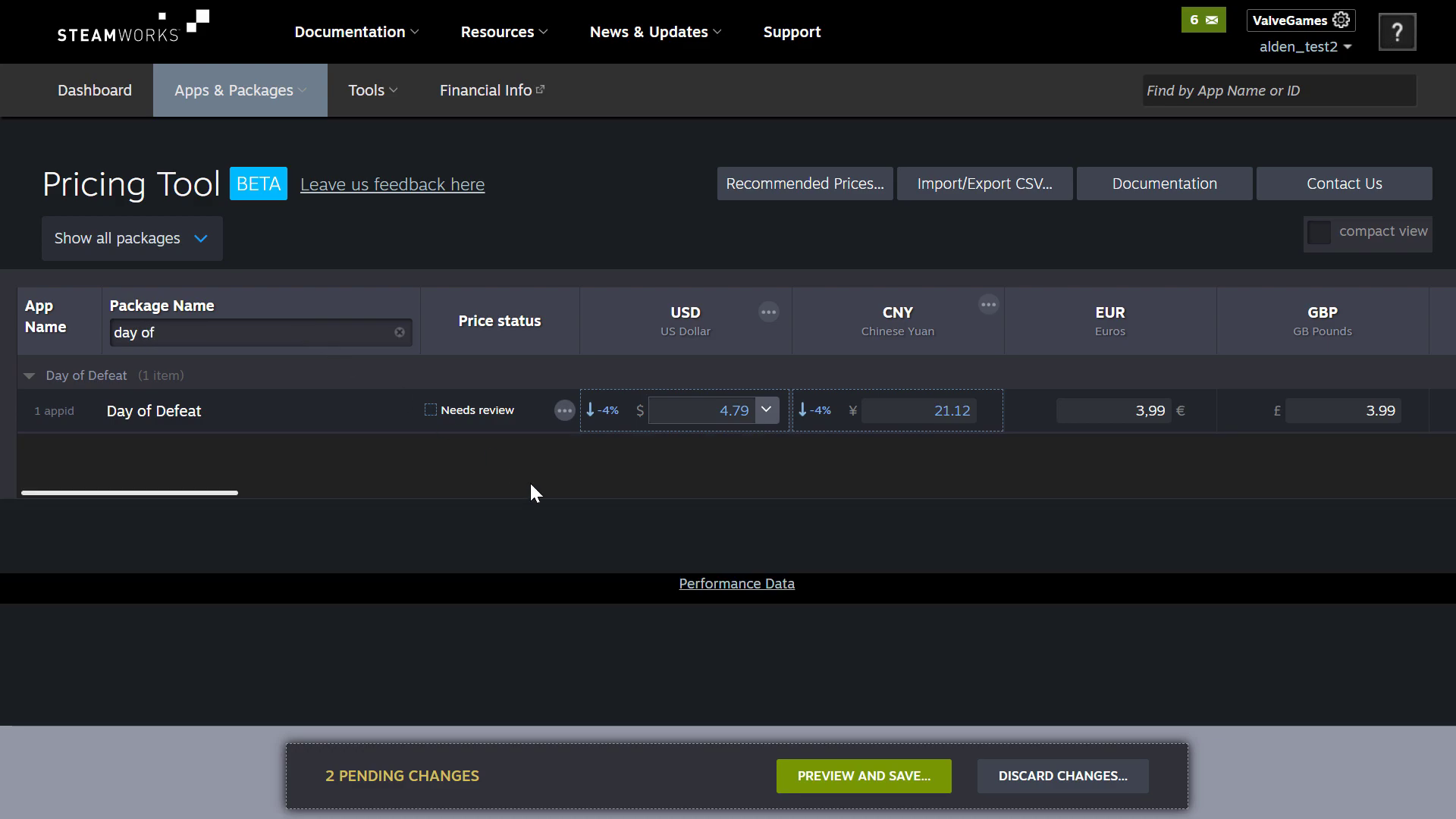
{"action": "left_click", "coordinate": [804, 183]}
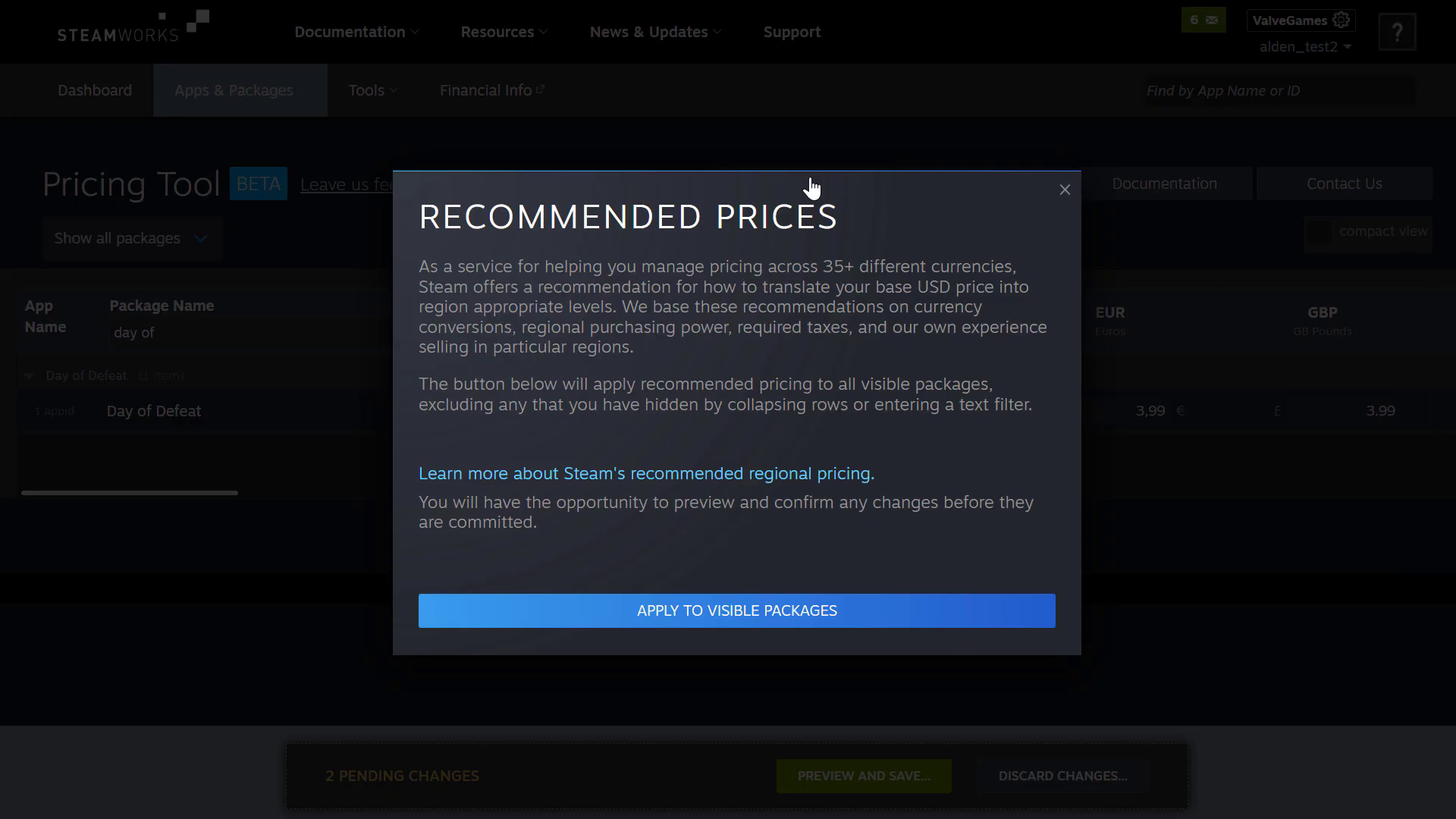
{"action": "left_click", "coordinate": [762, 612]}
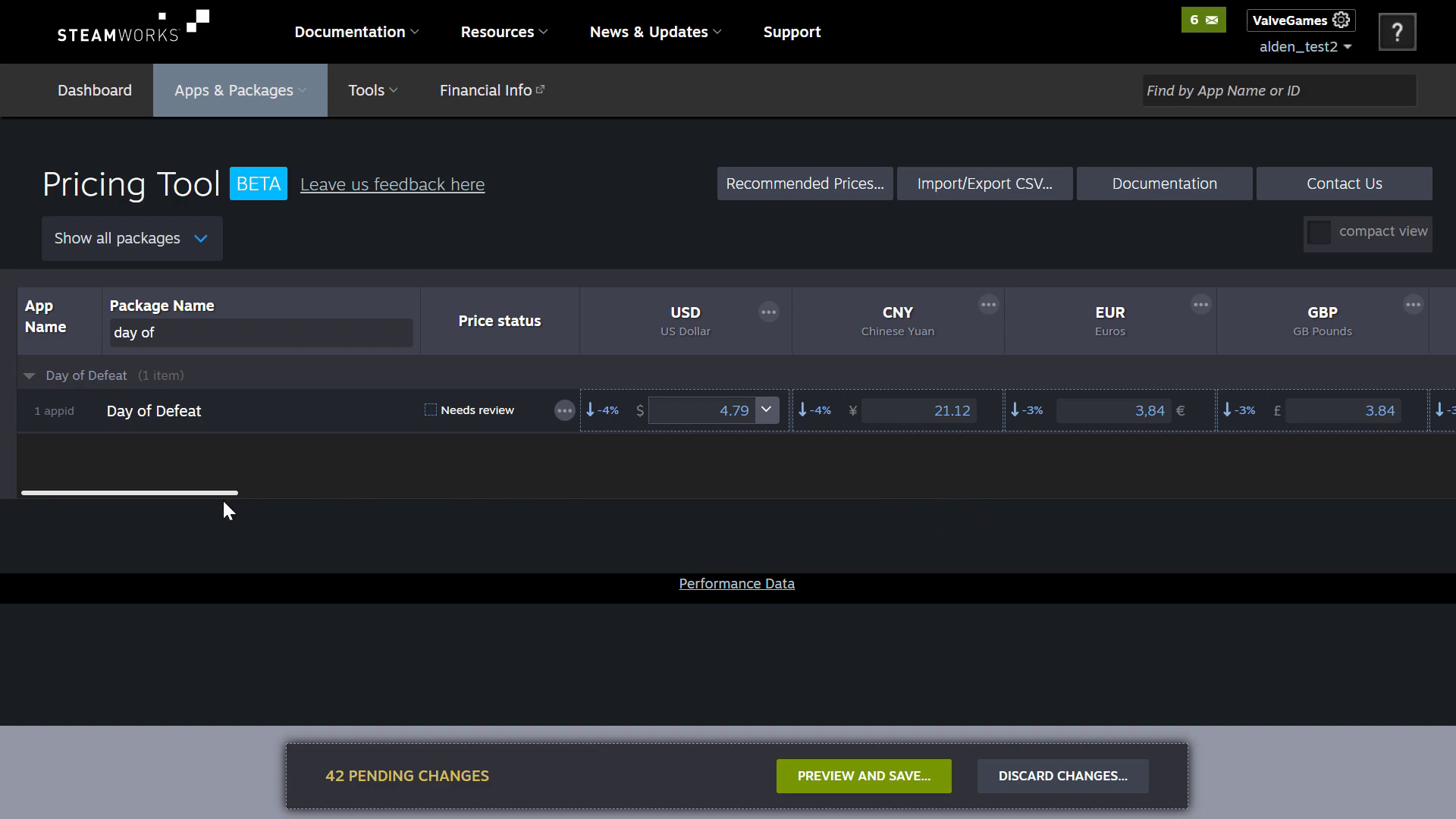
{"action": "mouse_move", "coordinate": [222, 493]}
{"action": "left_mouse_down"}
{"action": "mouse_move", "coordinate": [458, 489]}
{"action": "mouse_move", "coordinate": [147, 483]}
{"action": "left_mouse_up"}
{"action": "left_click", "coordinate": [922, 410]}
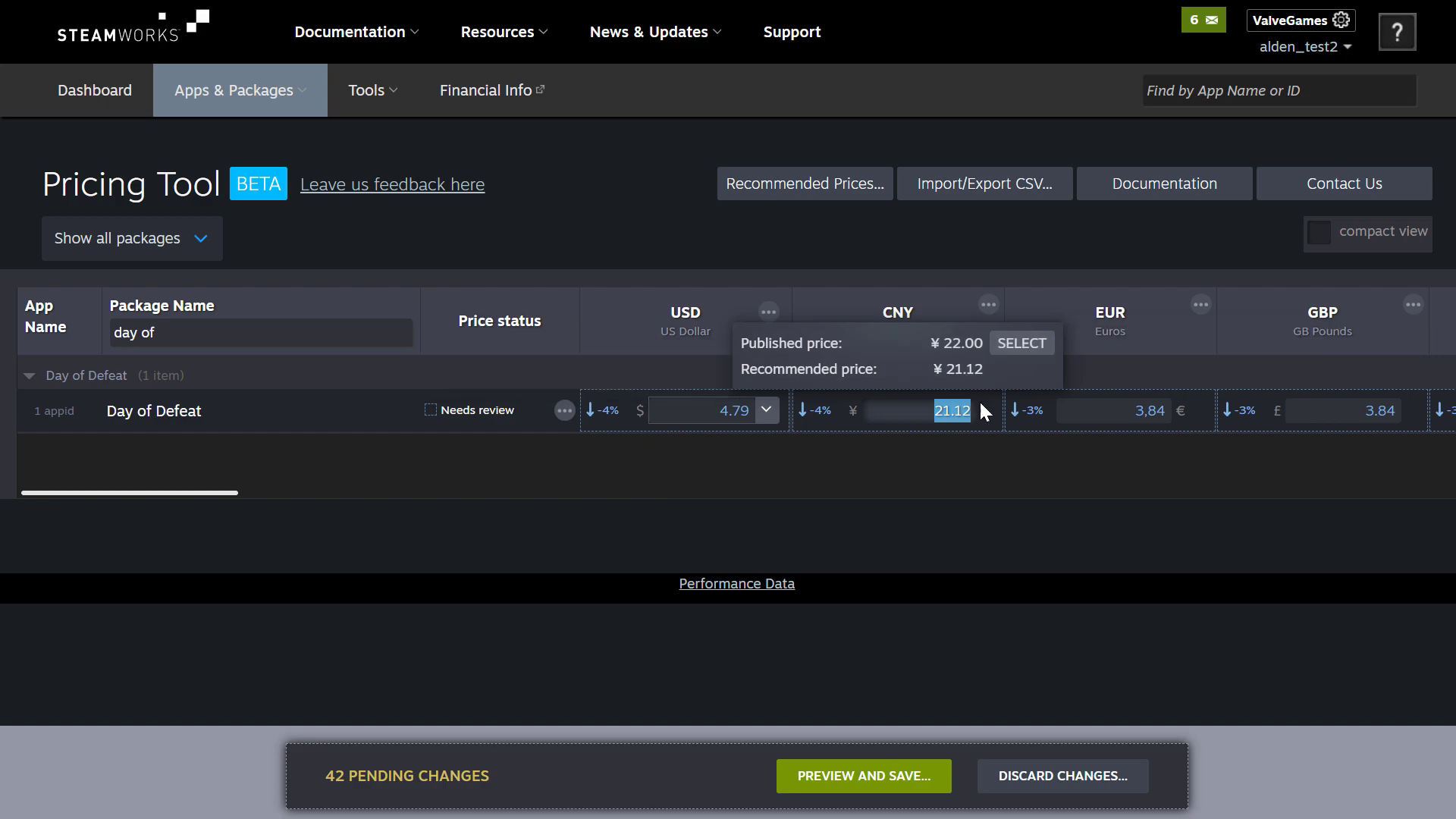
{"action": "double_click", "coordinate": [920, 412]}
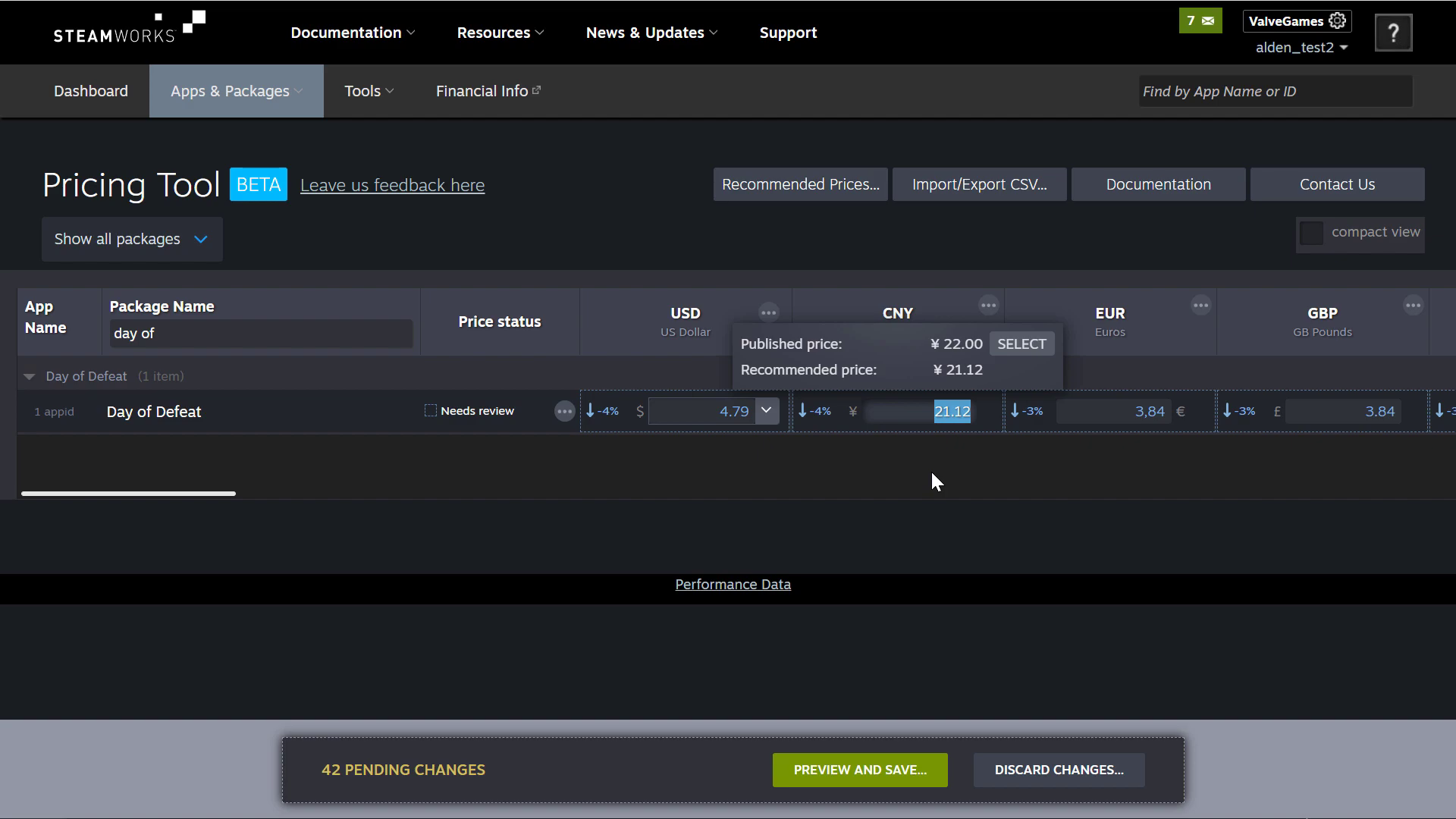
Step: Enter 0,38 as the Day of Defeat EUR price, below the 0.72€ minimum
{"action": "left_click", "coordinate": [1043, 598]}
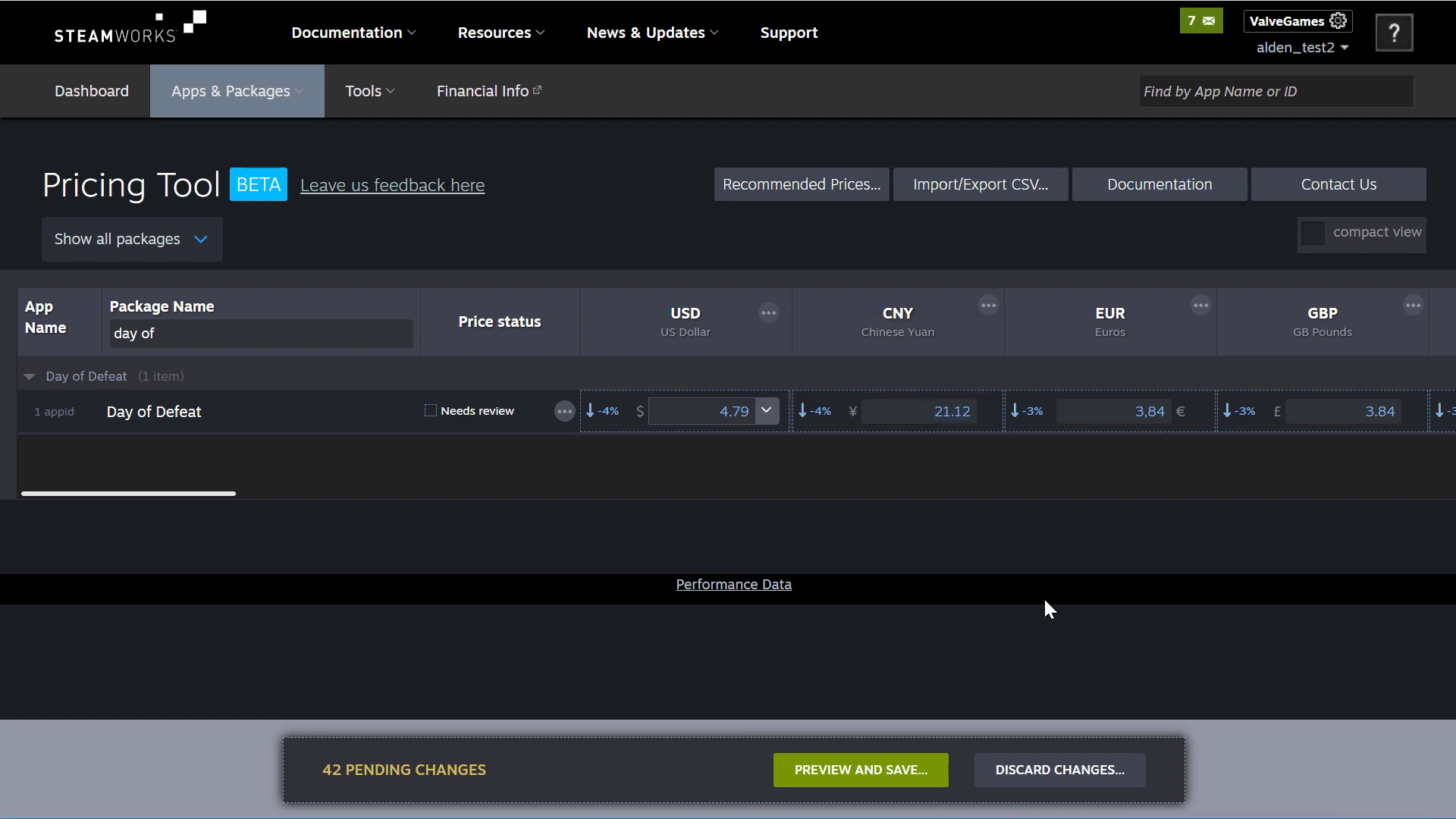
{"action": "left_click", "coordinate": [1147, 411]}
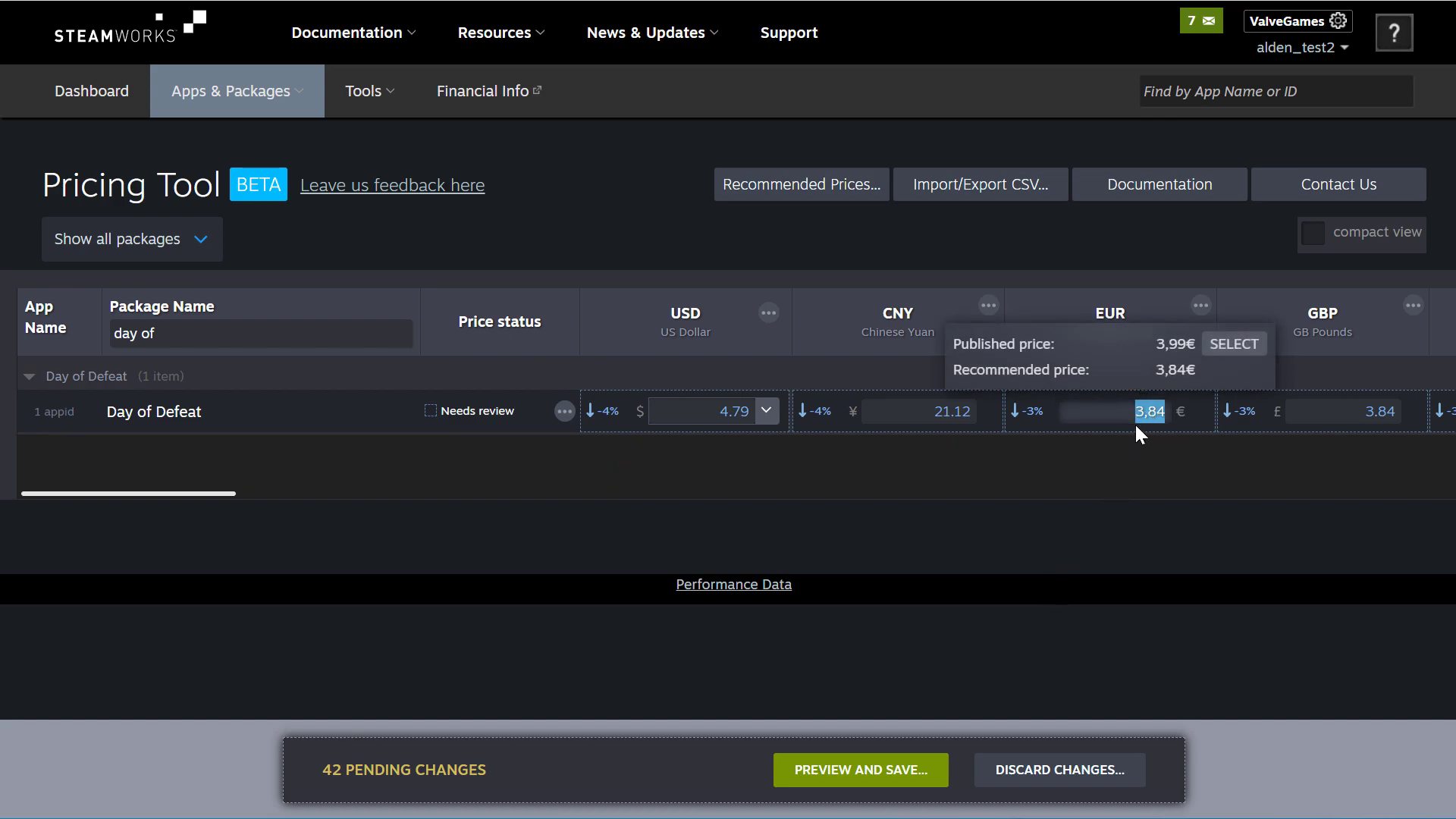
{"action": "type", "text": "0,03"}
{"action": "type", "text": "8"}
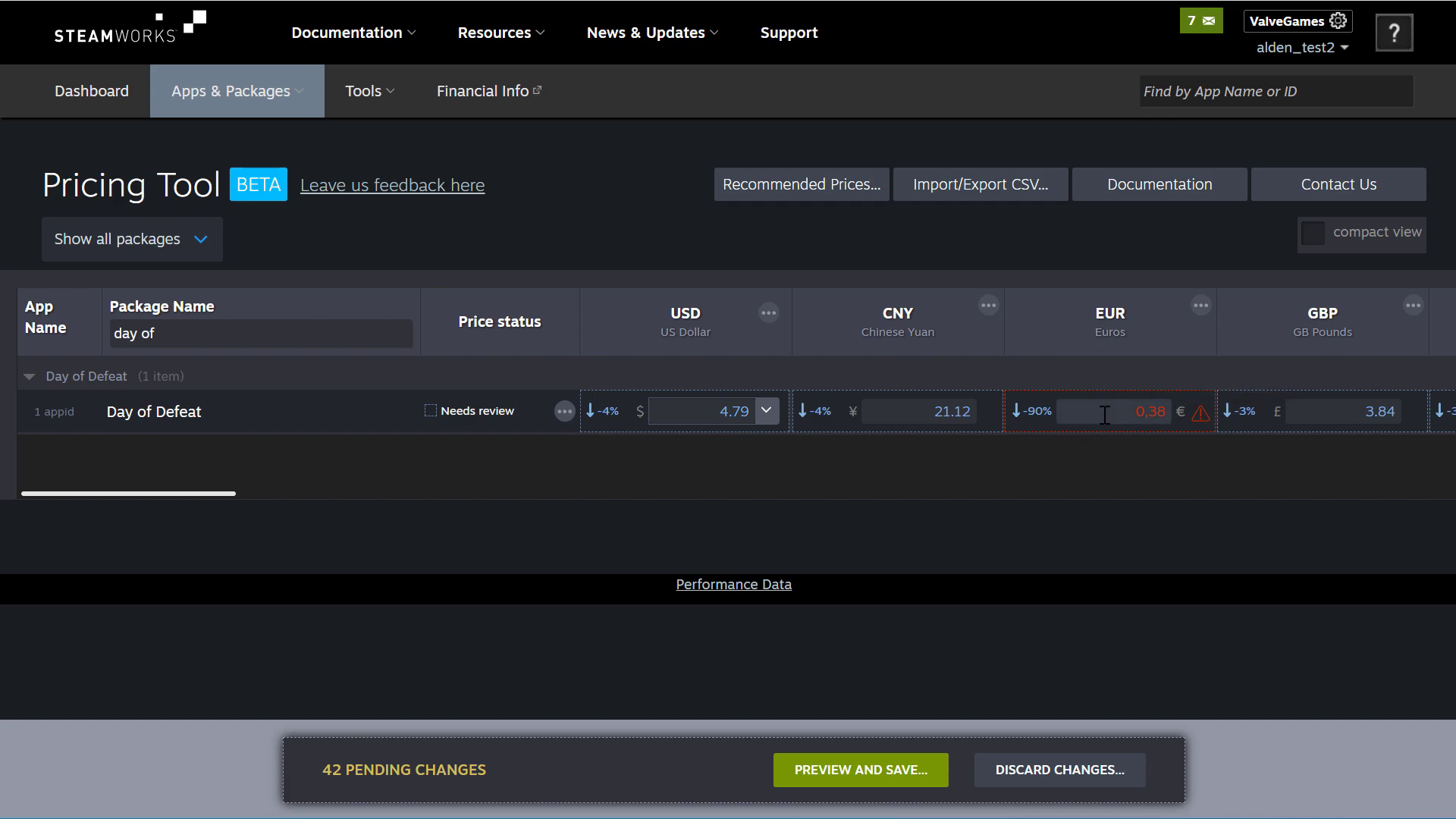
Step: Edit the Day of Defeat CNY price to read 291.12, flagged +1224%
{"action": "double_click", "coordinate": [946, 411]}
{"action": "left_click", "coordinate": [948, 410]}
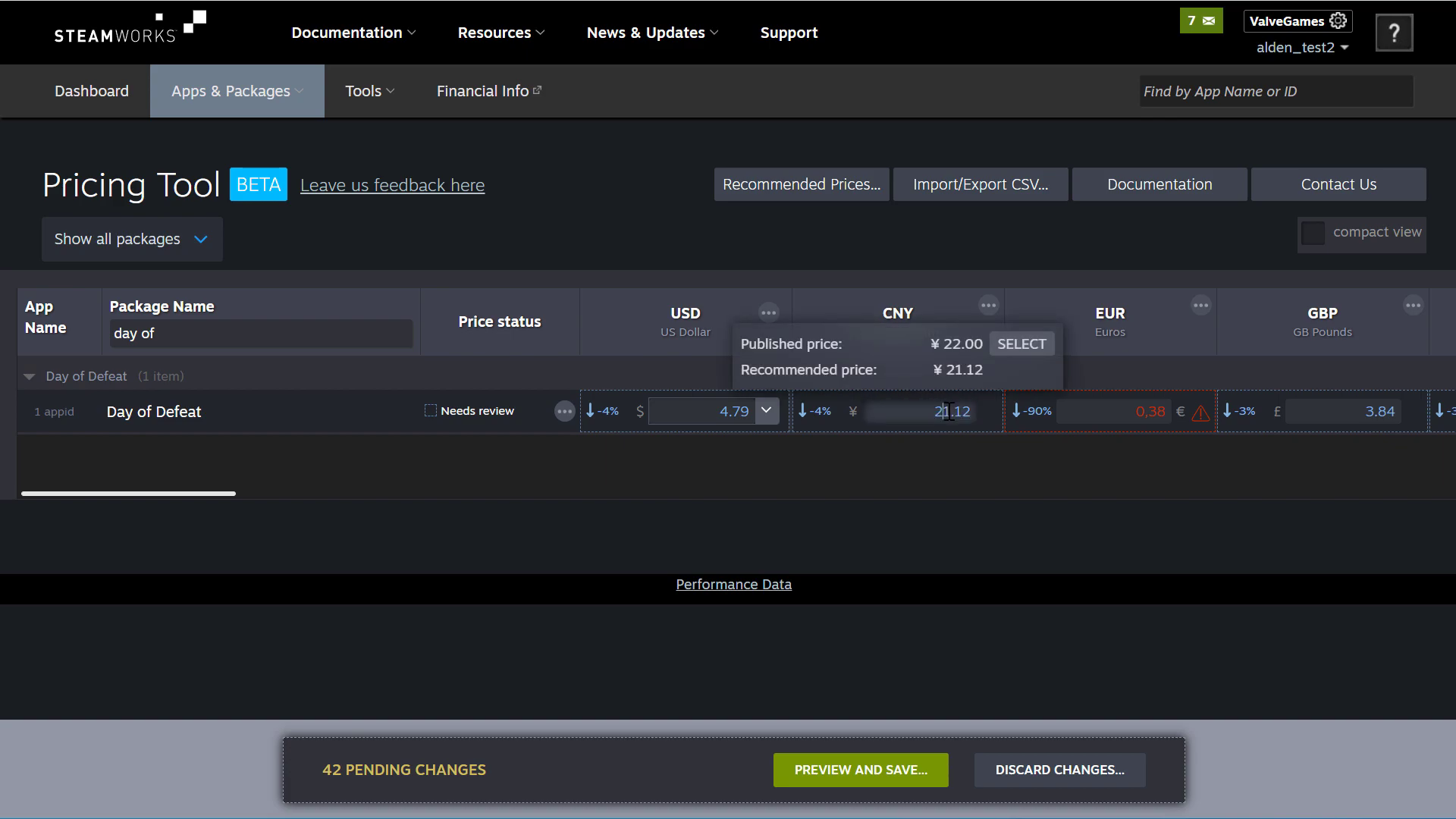
{"action": "type", "text": "9"}
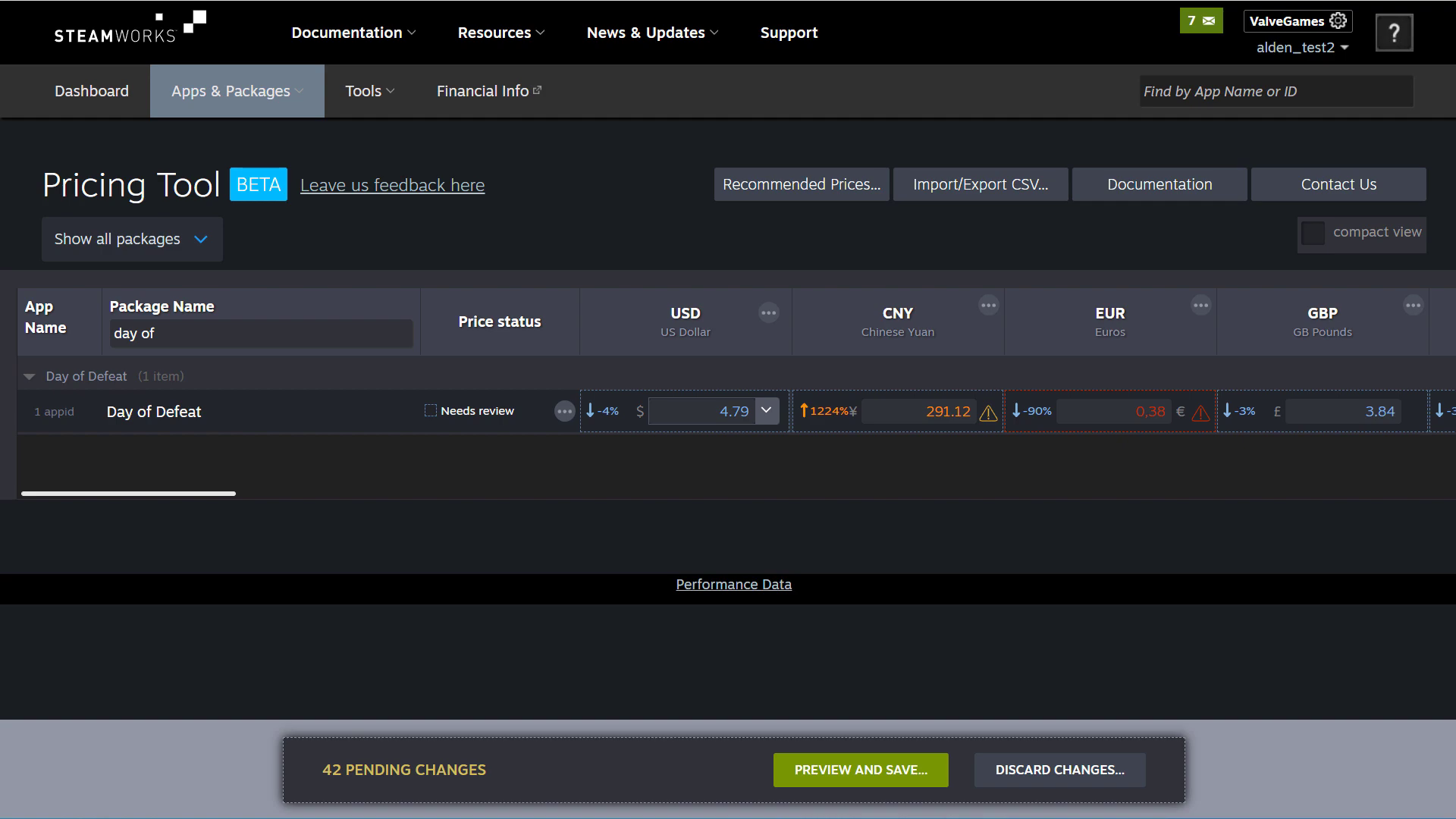
Step: Discard the unwanted edits, restoring Day of Defeat CNY 21.12 and EUR 3,84
{"action": "left_click", "coordinate": [1095, 784]}
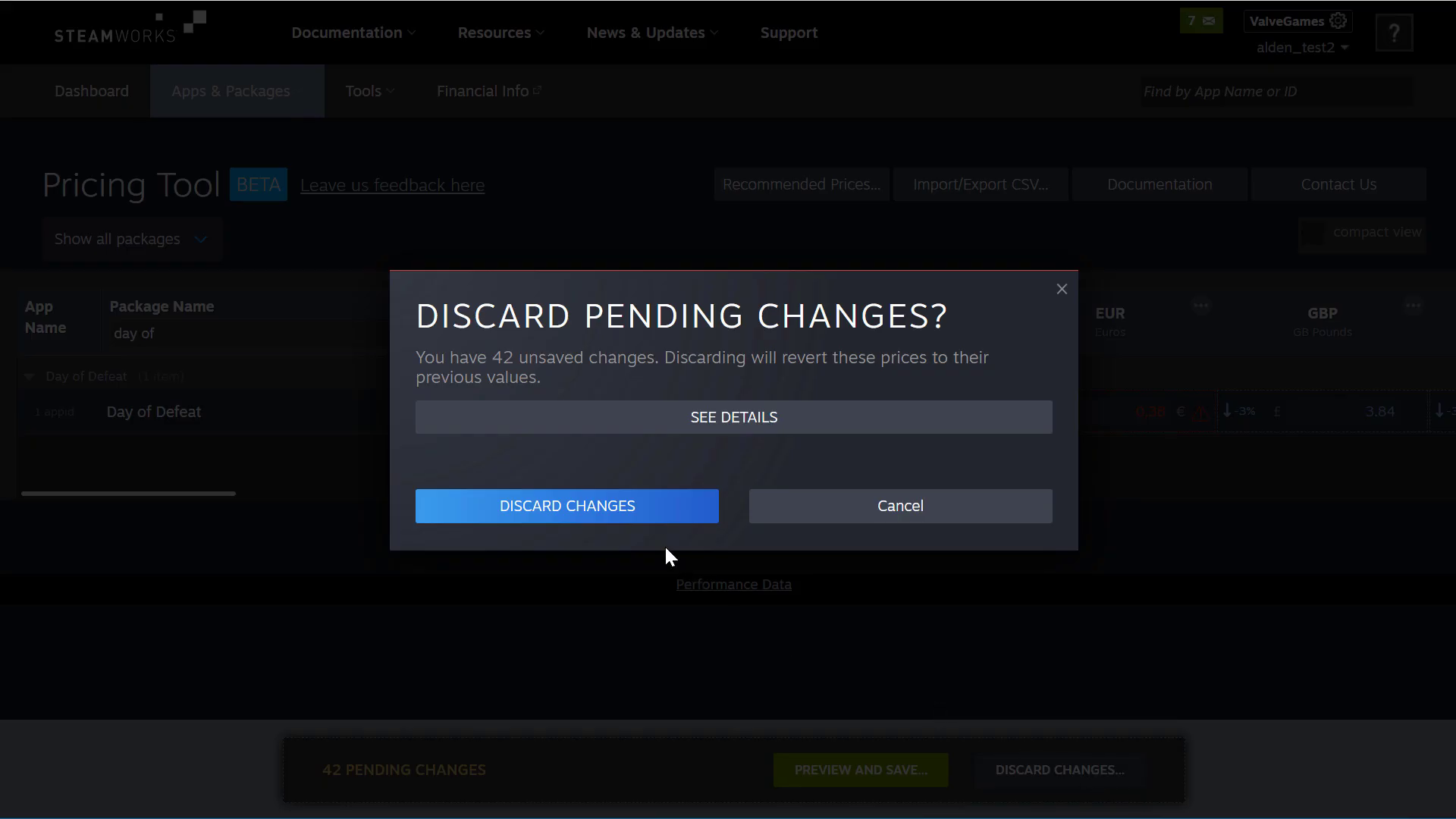
{"action": "left_click", "coordinate": [658, 507]}
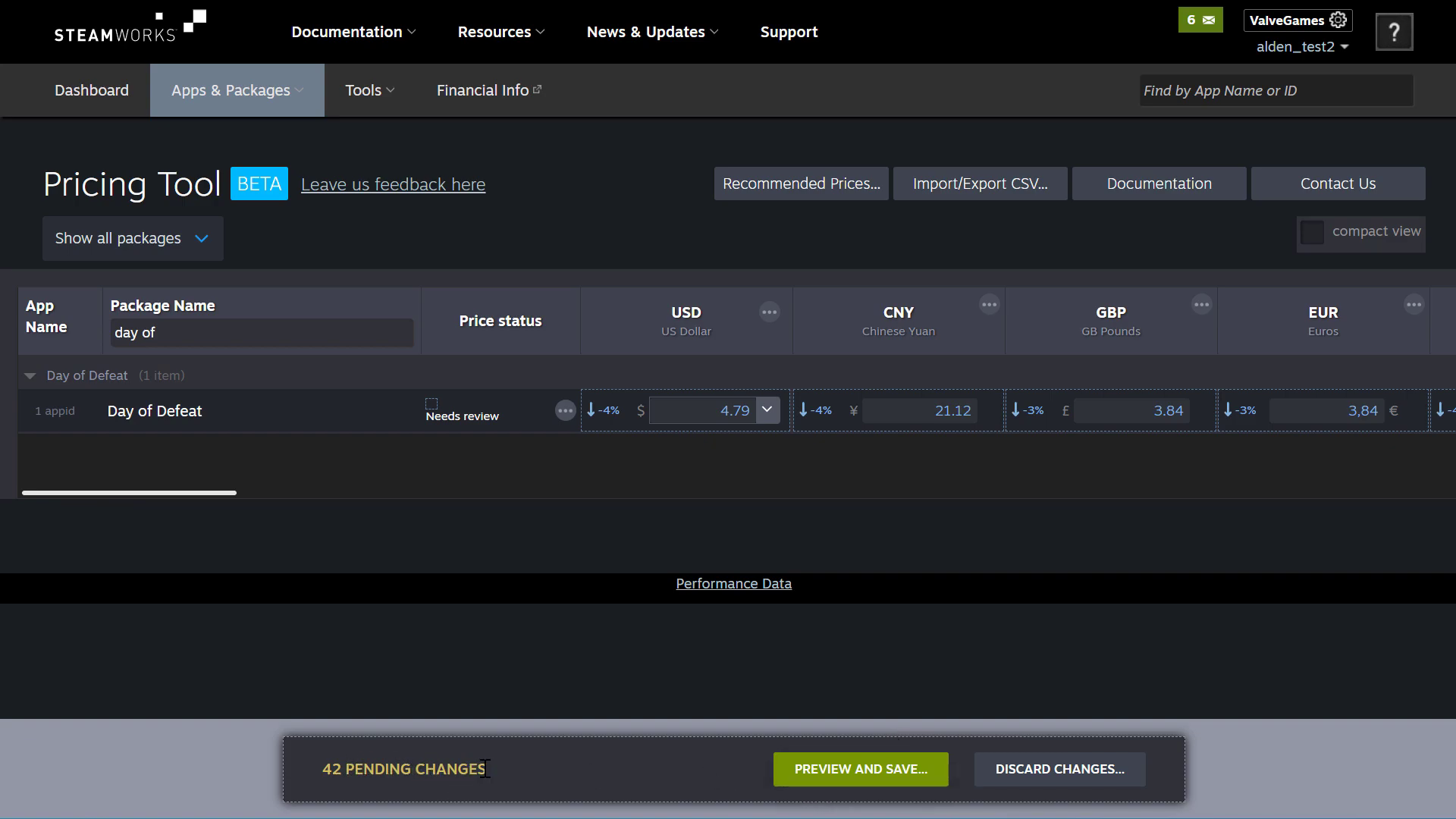
Step: Preview and save the pending prices, choosing to publish them manually after review
{"action": "left_click", "coordinate": [854, 770]}
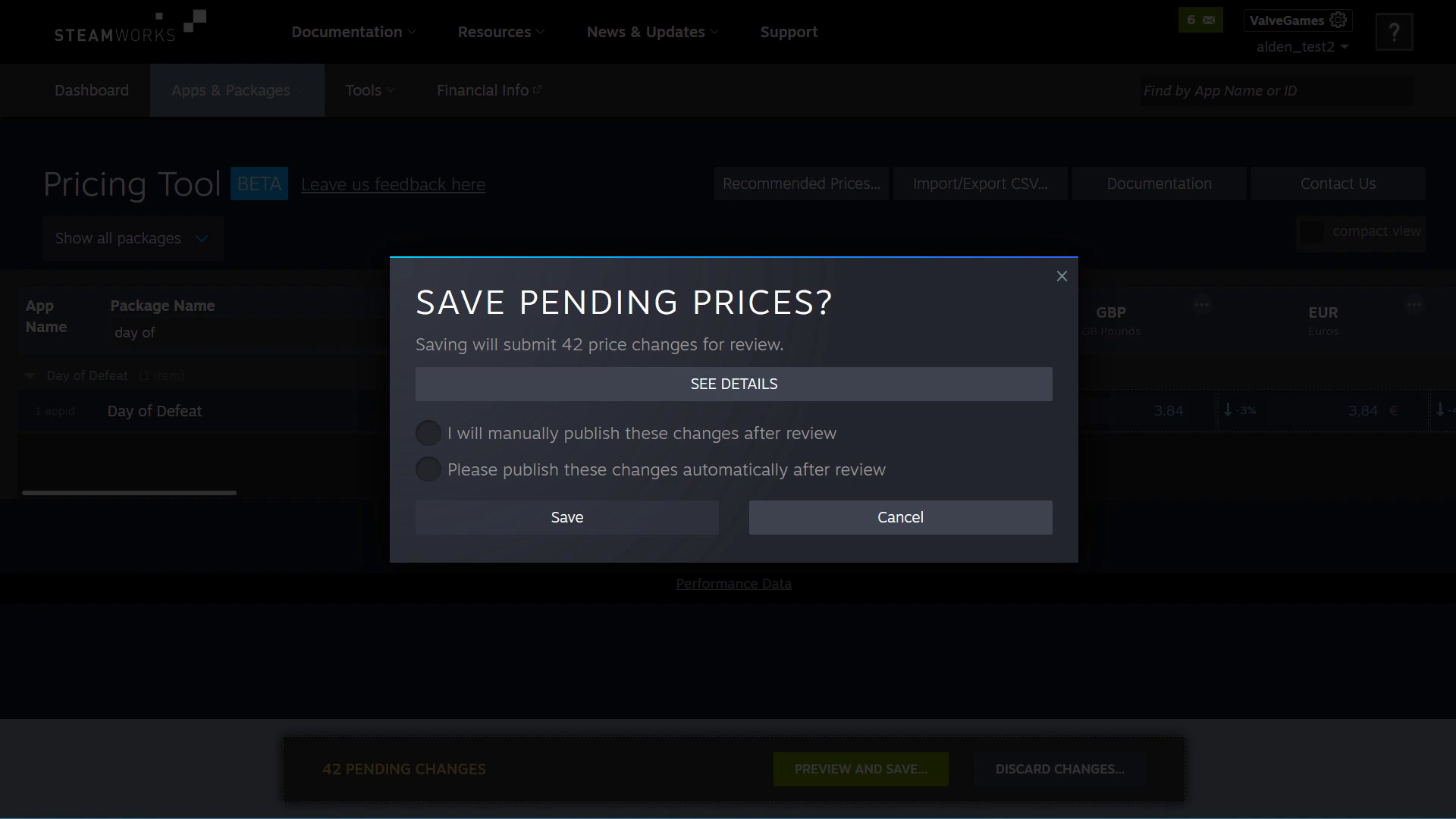
{"action": "left_click", "coordinate": [430, 440]}
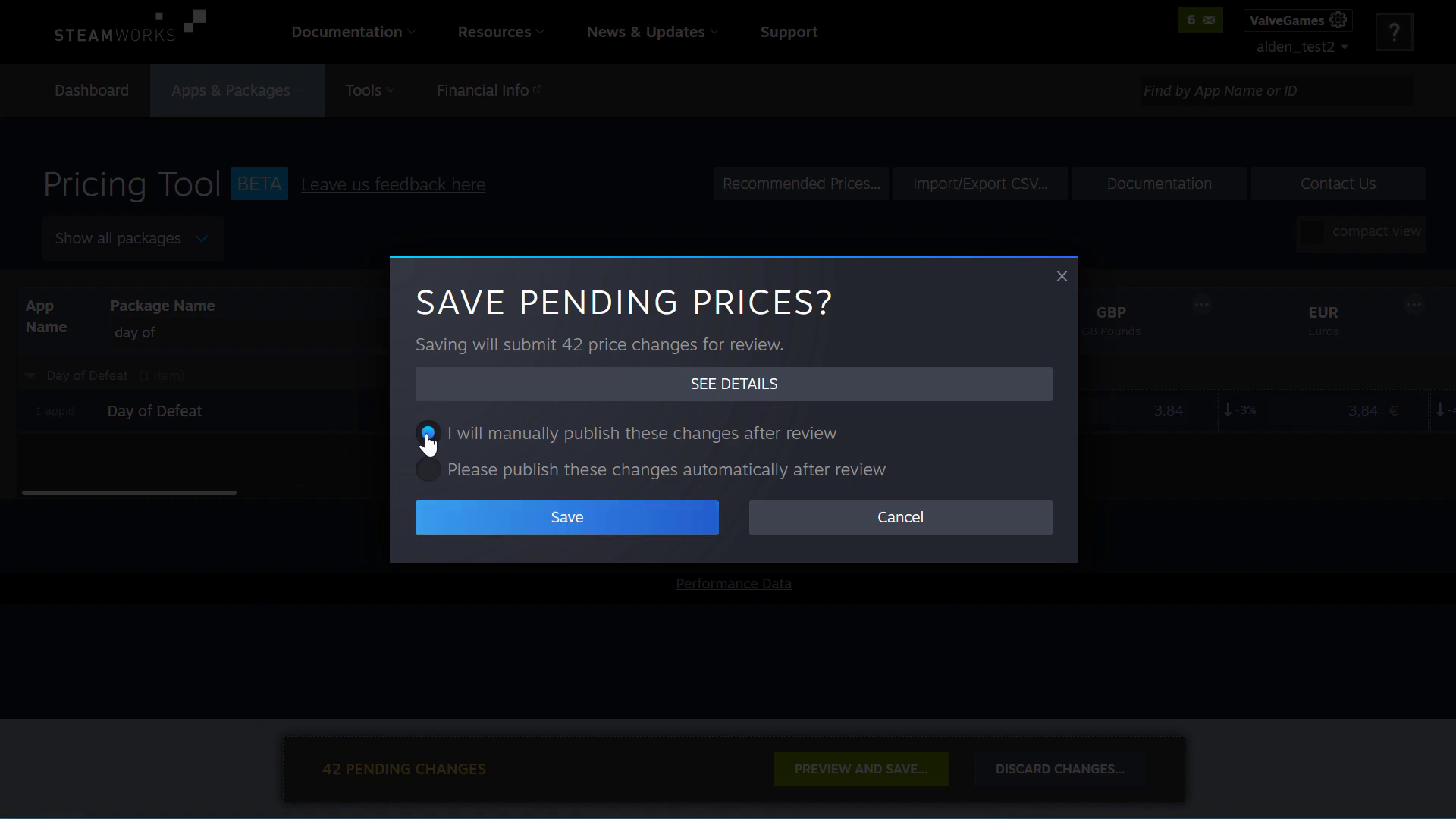
{"action": "left_click", "coordinate": [548, 526]}
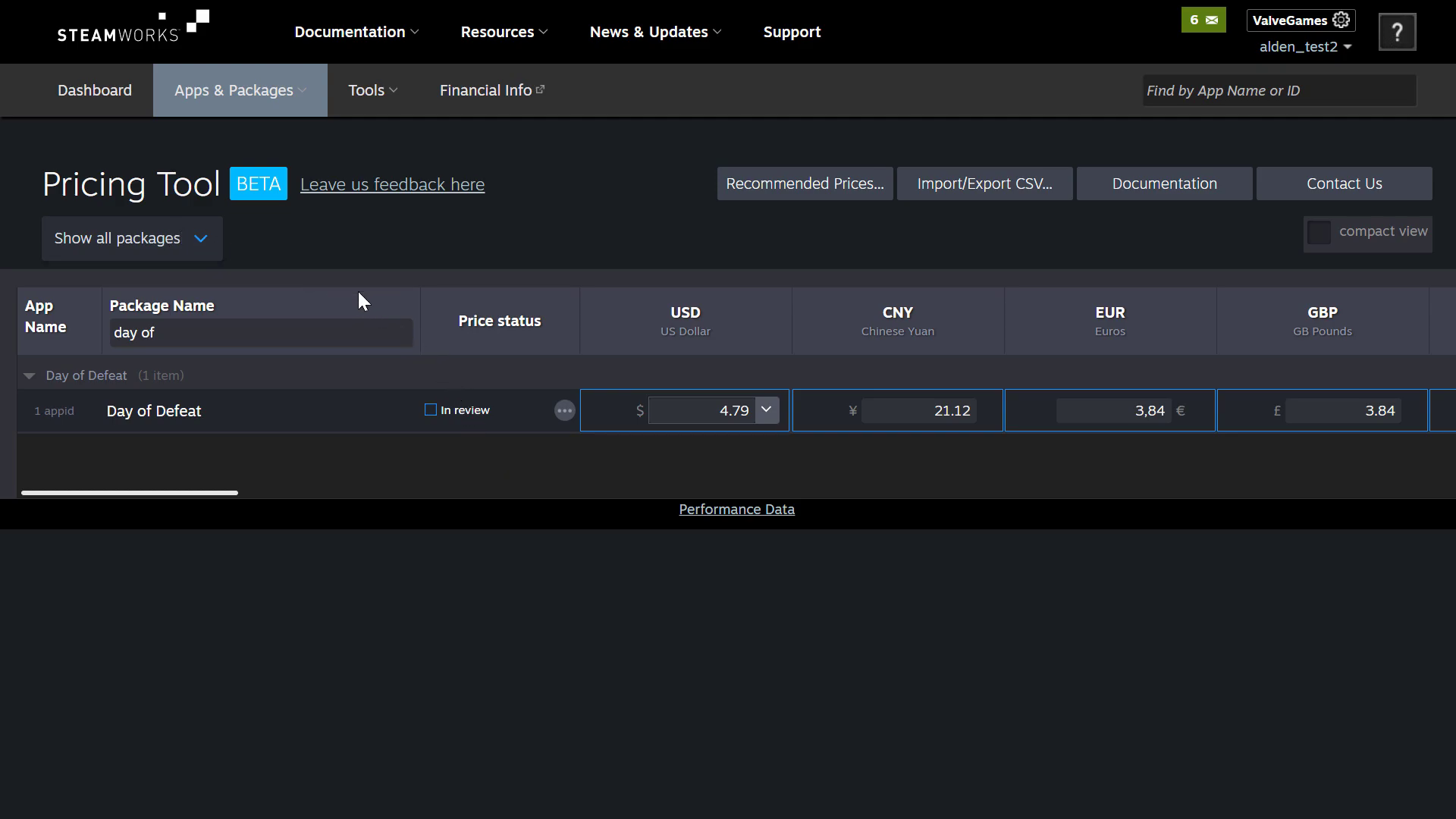
Step: Clear the package name filter and switch the list to packages submitted for review
{"action": "left_click", "coordinate": [399, 330]}
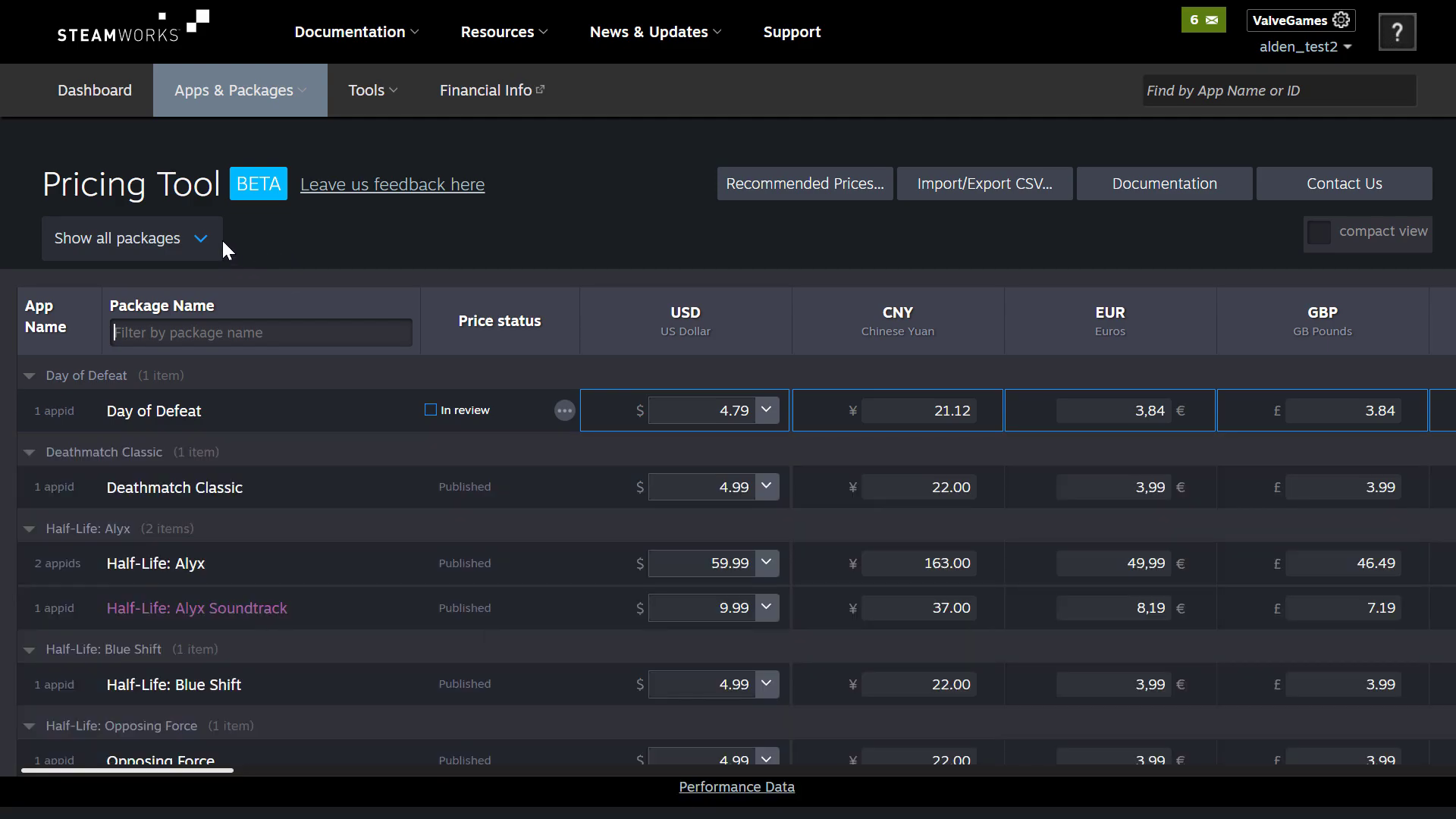
{"action": "left_click", "coordinate": [203, 241]}
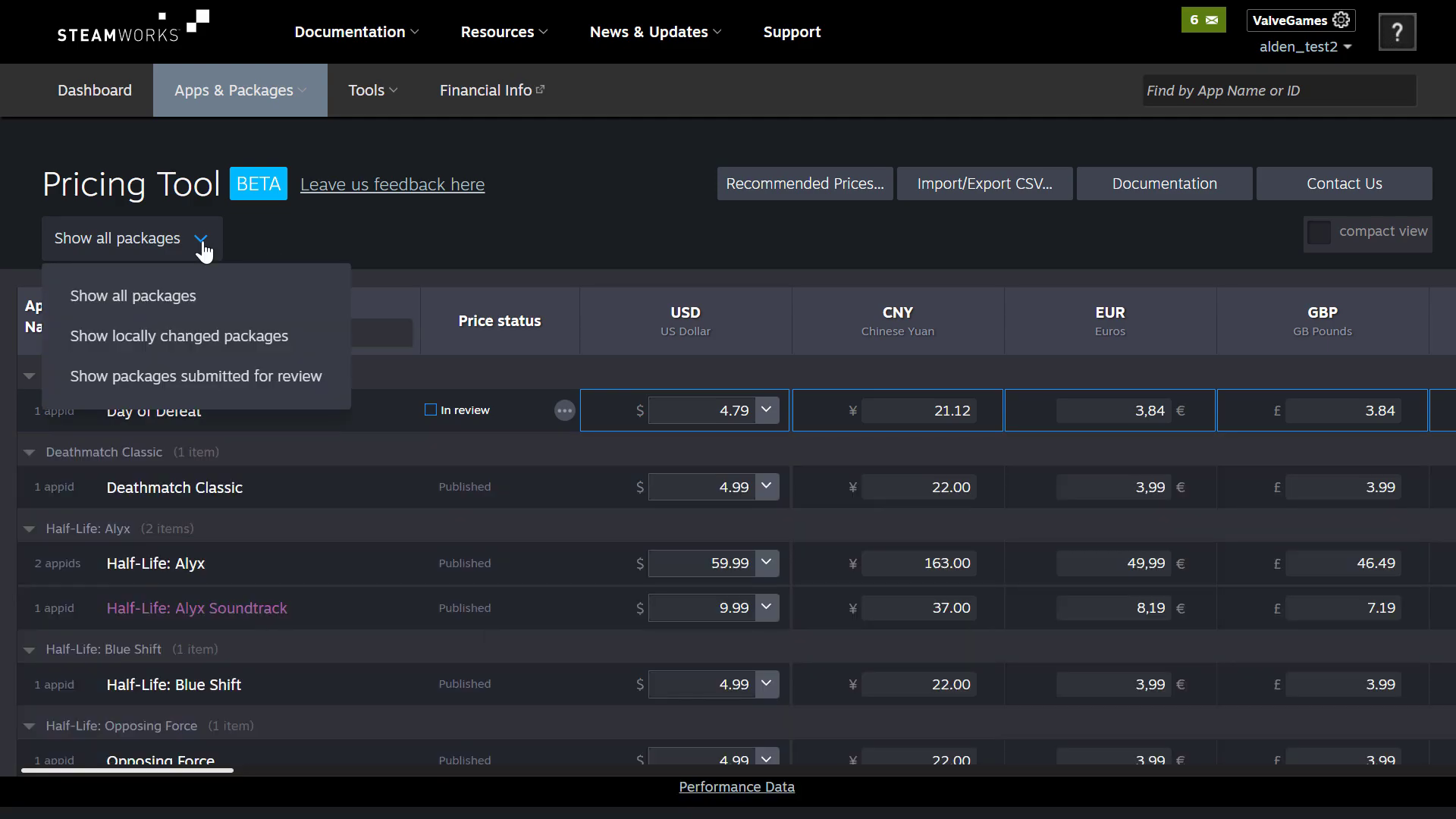
{"action": "left_click", "coordinate": [205, 376]}
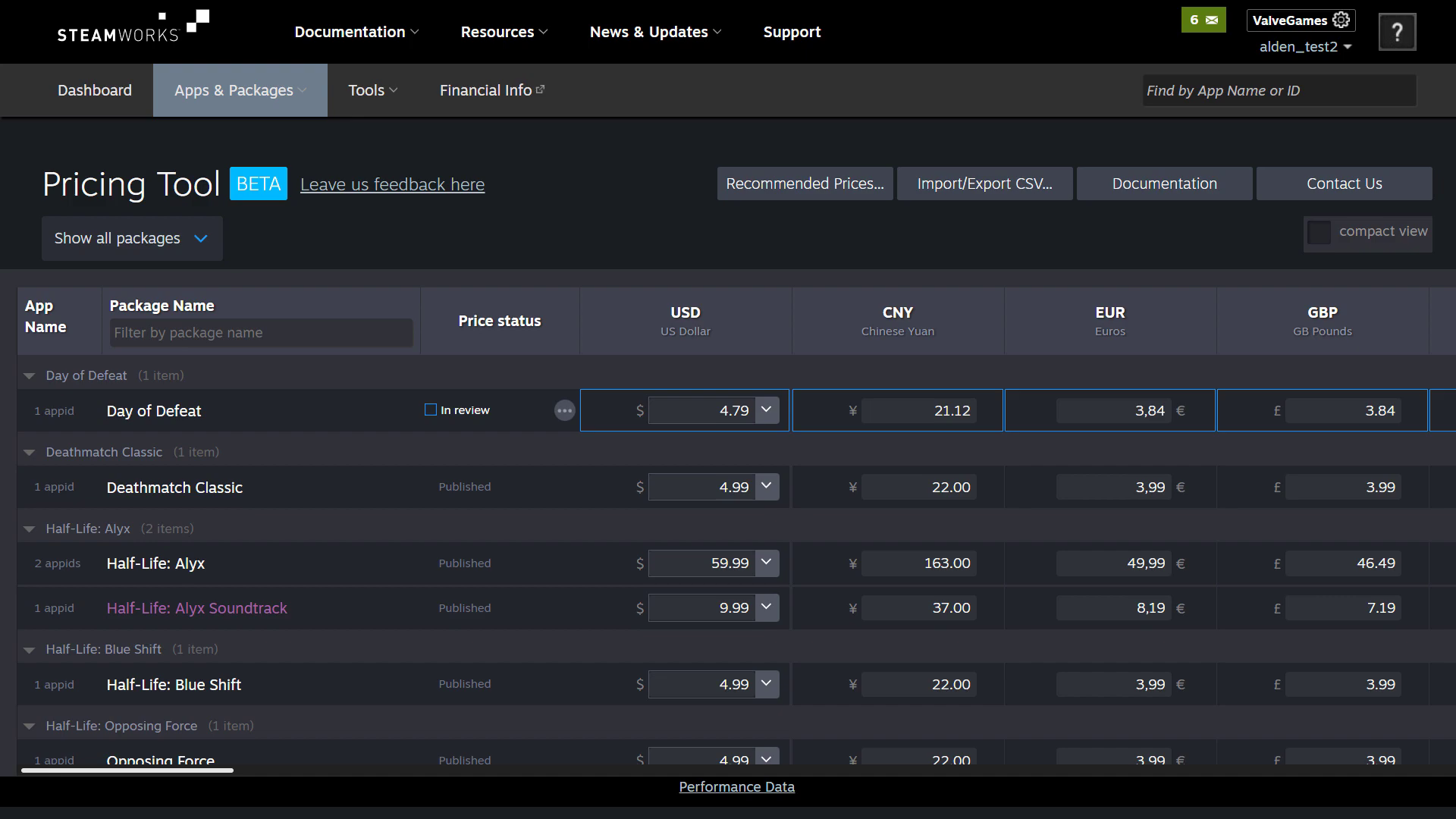
{"action": "left_click", "coordinate": [824, 184]}
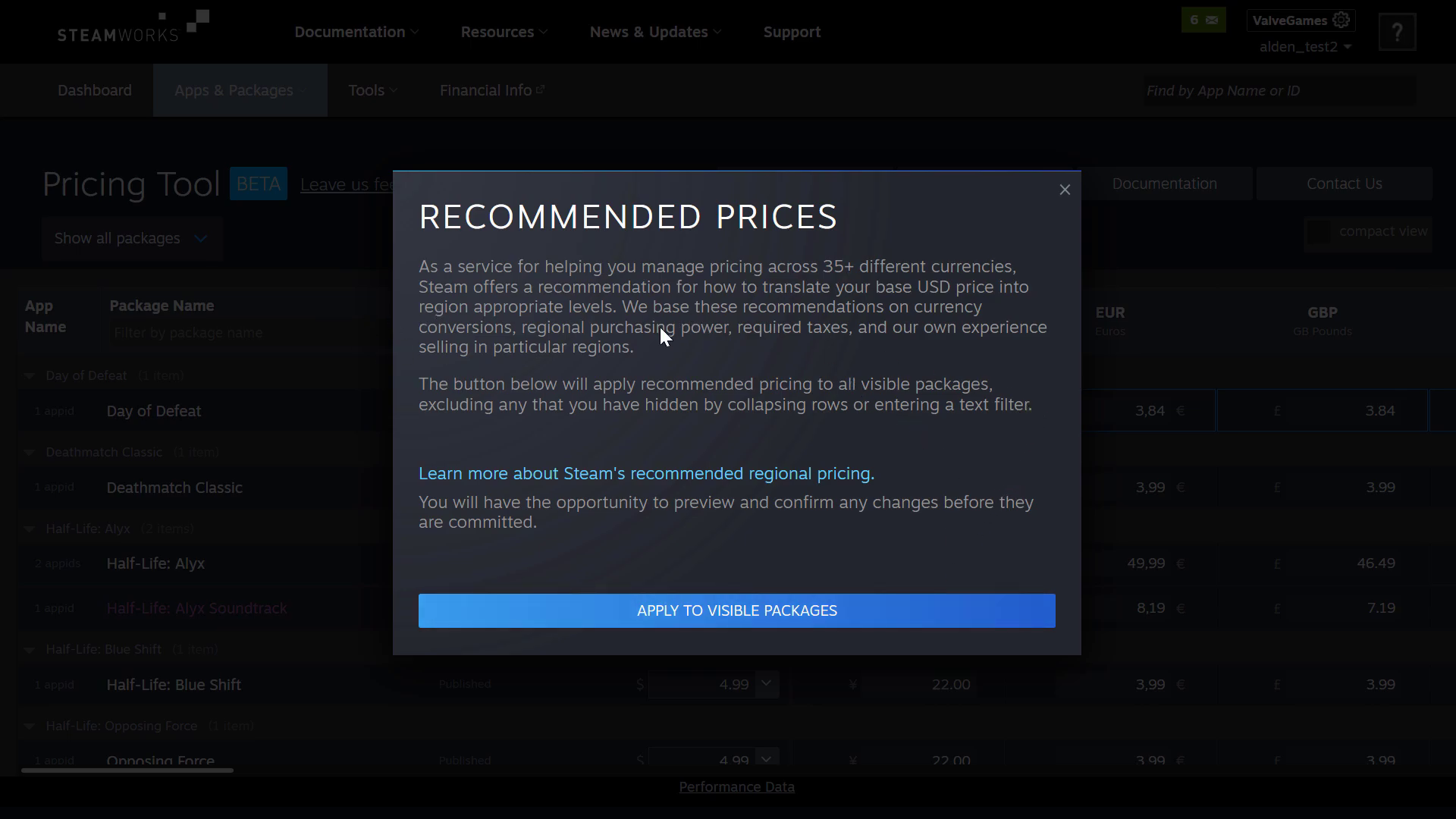
{"action": "left_click", "coordinate": [1064, 189]}
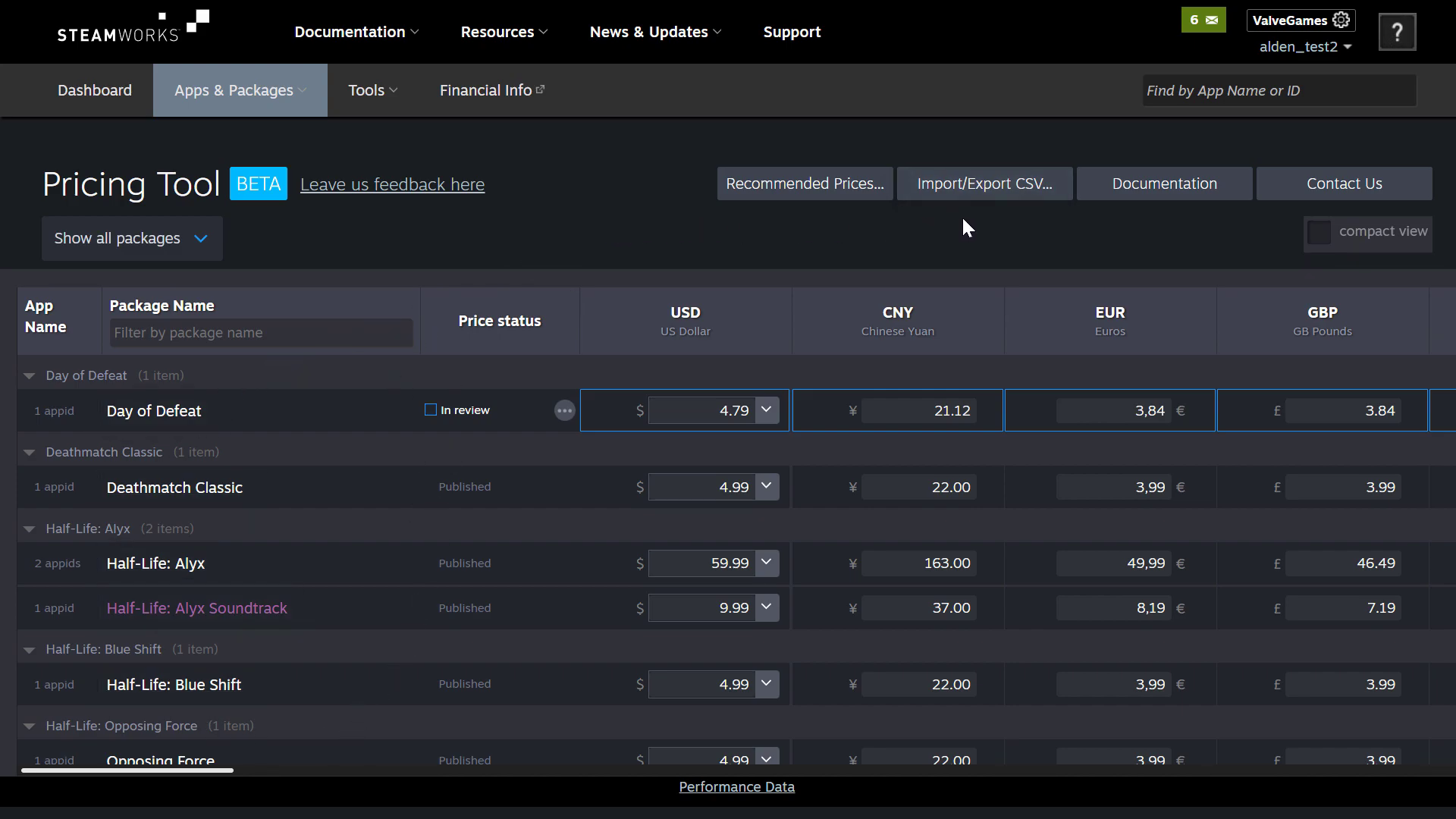
{"action": "left_click", "coordinate": [998, 196]}
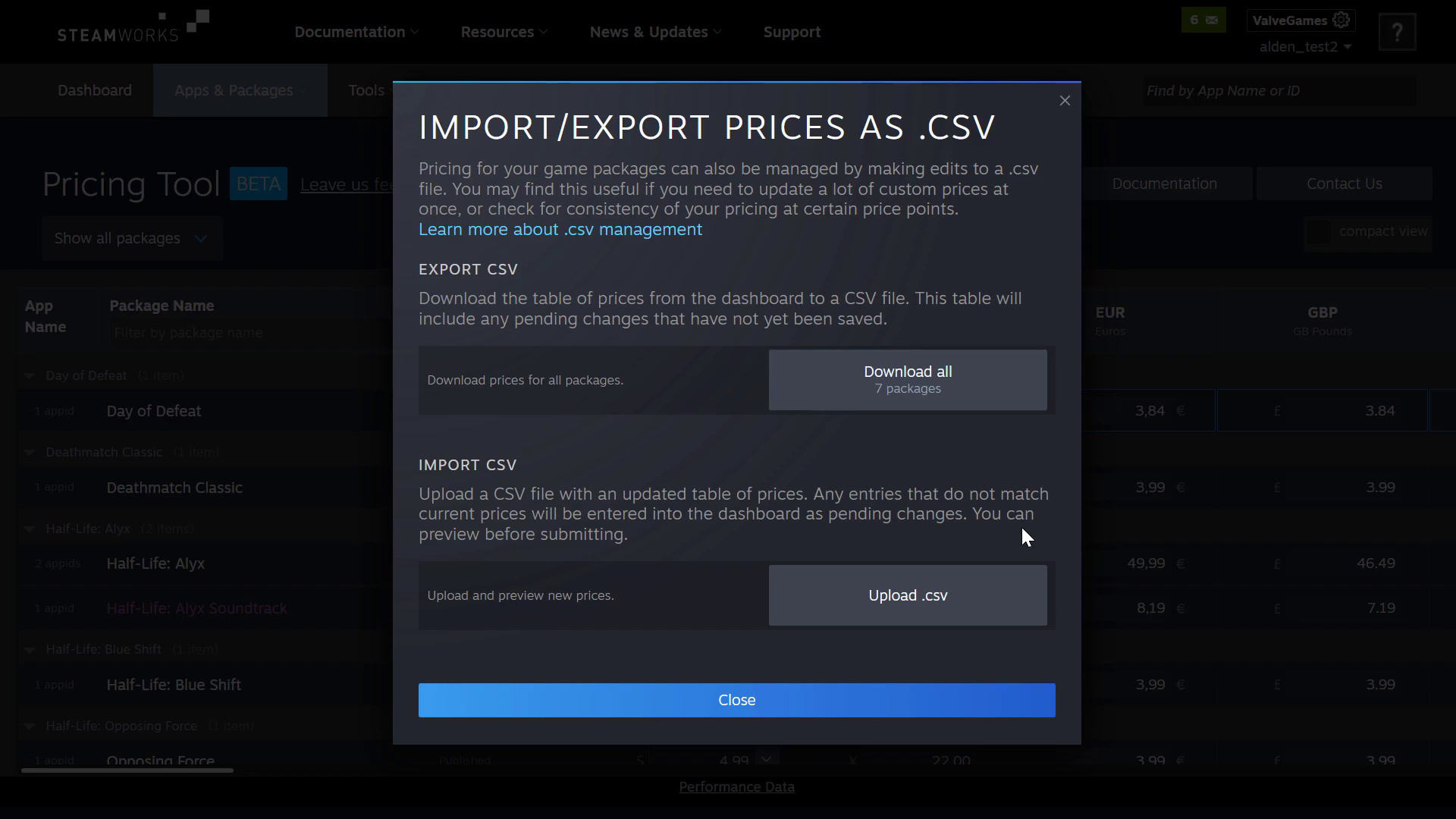
{"action": "left_click", "coordinate": [980, 699]}
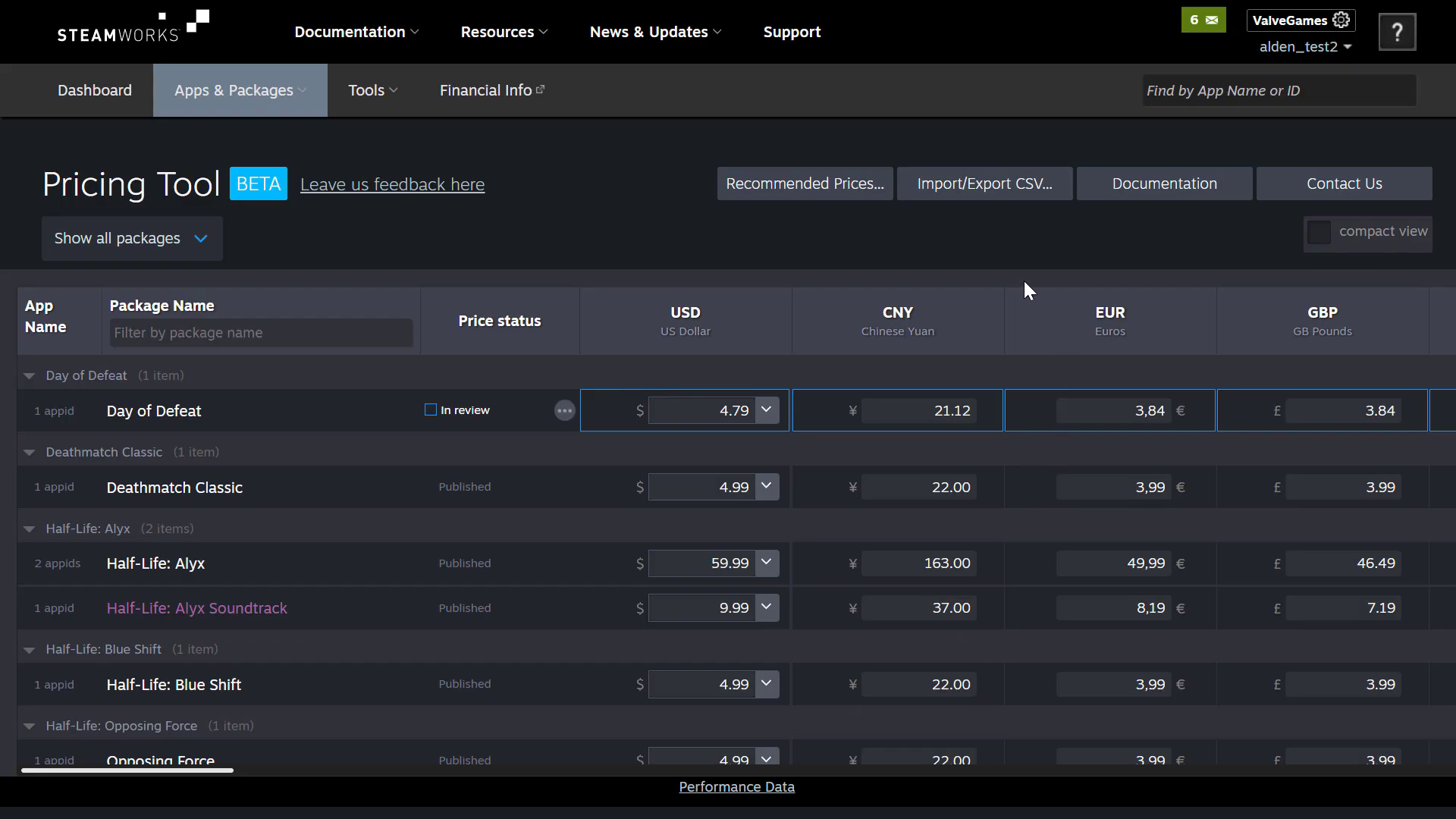